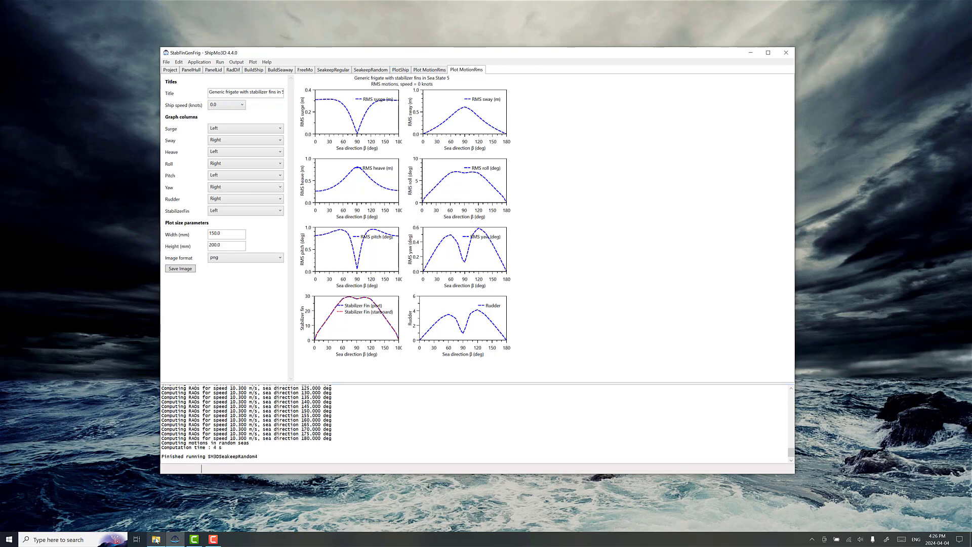
click(155, 501)
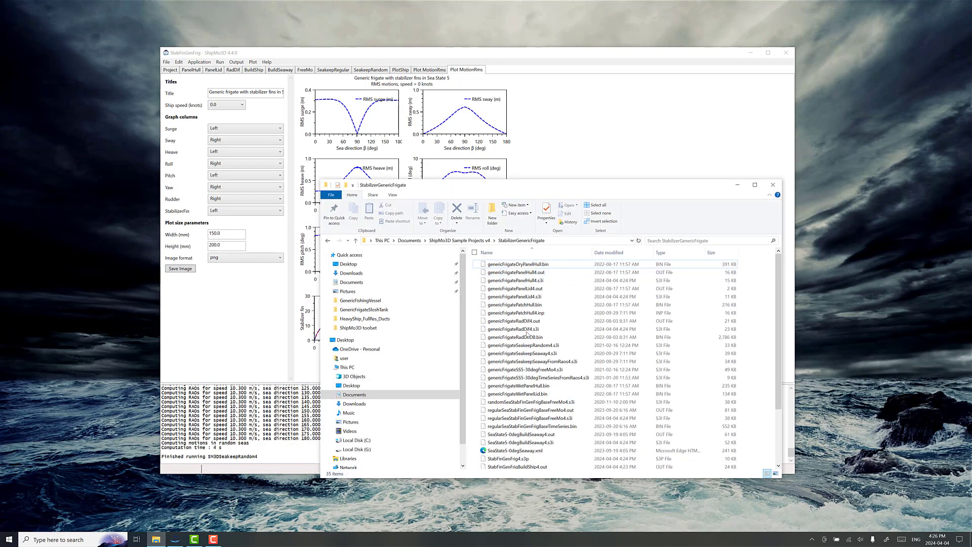
click(557, 129)
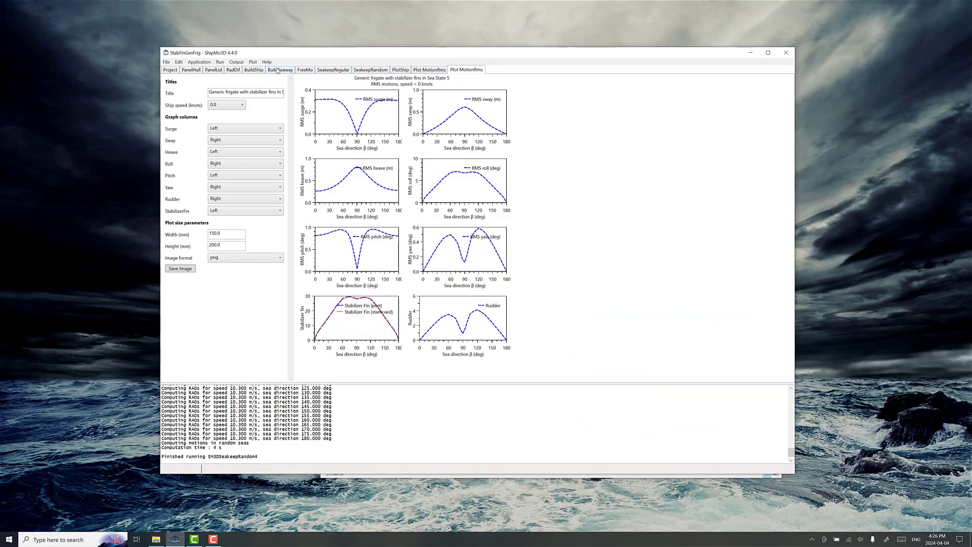
Step: Examine the BuildShip inputs down to the bilge keels, static foils and skegs listed under the ship appendages
click(254, 69)
scroll(397, 225, down, 3)
scroll(396, 225, down, 4)
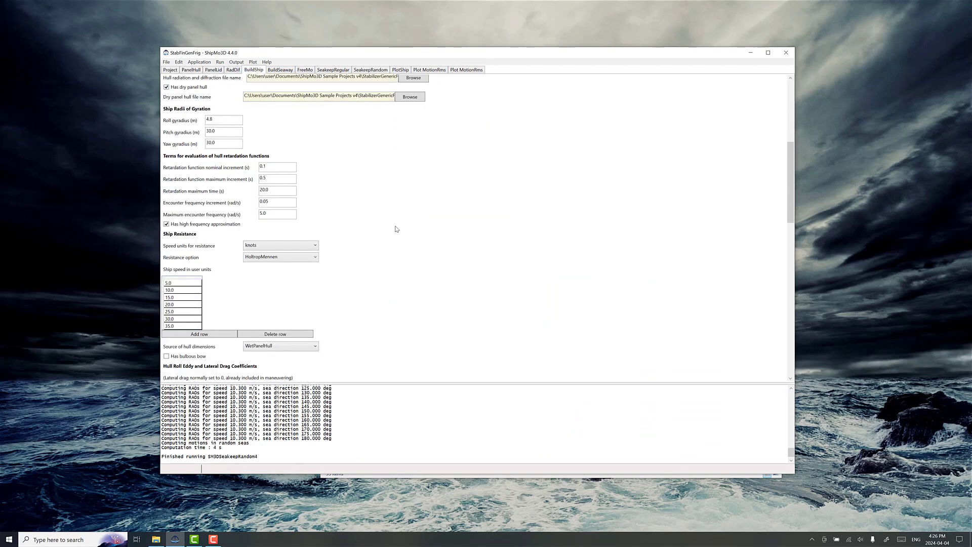
scroll(344, 283, down, 2)
scroll(345, 284, down, 5)
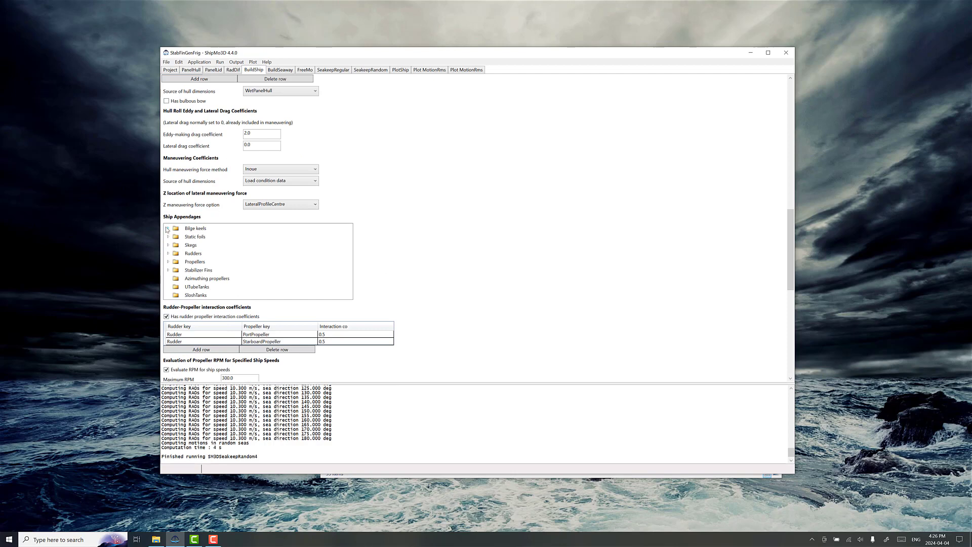
click(168, 228)
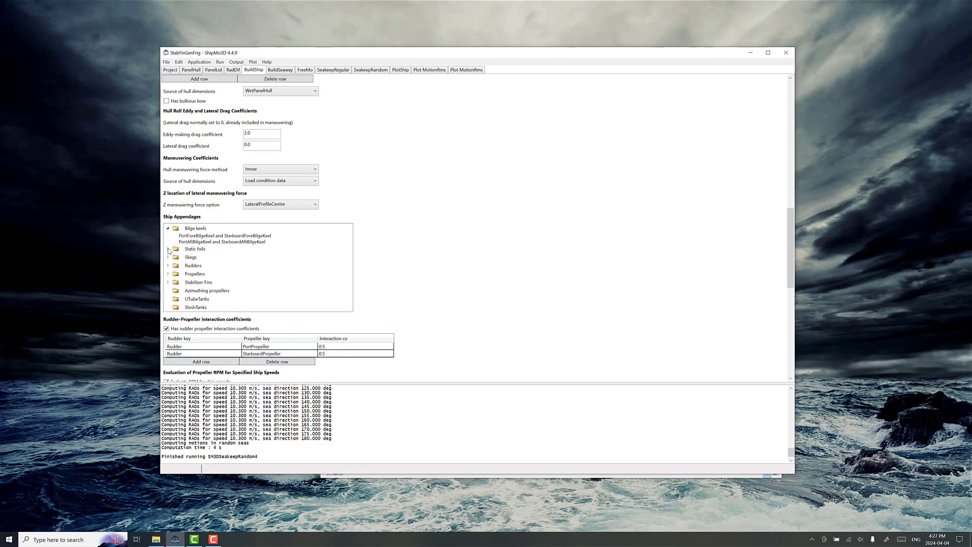
click(168, 249)
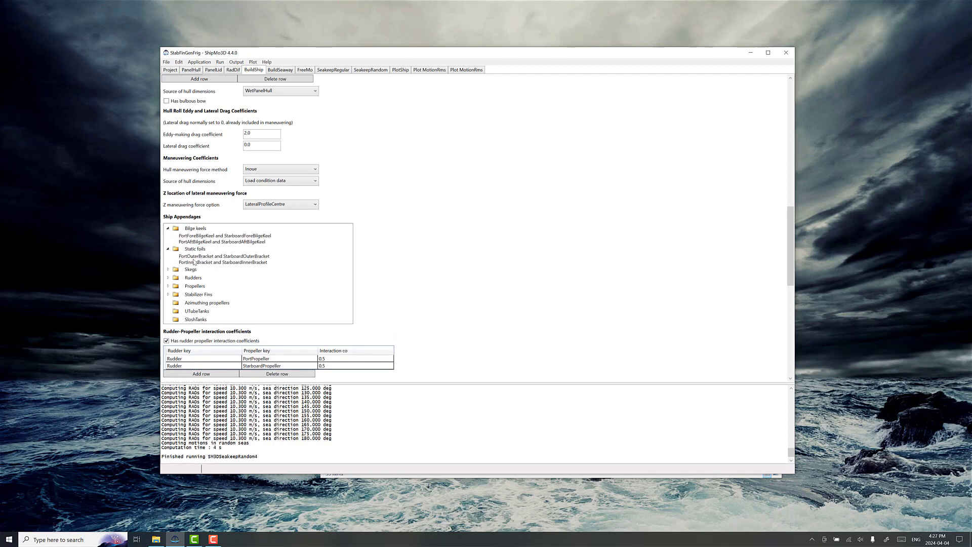
click(168, 269)
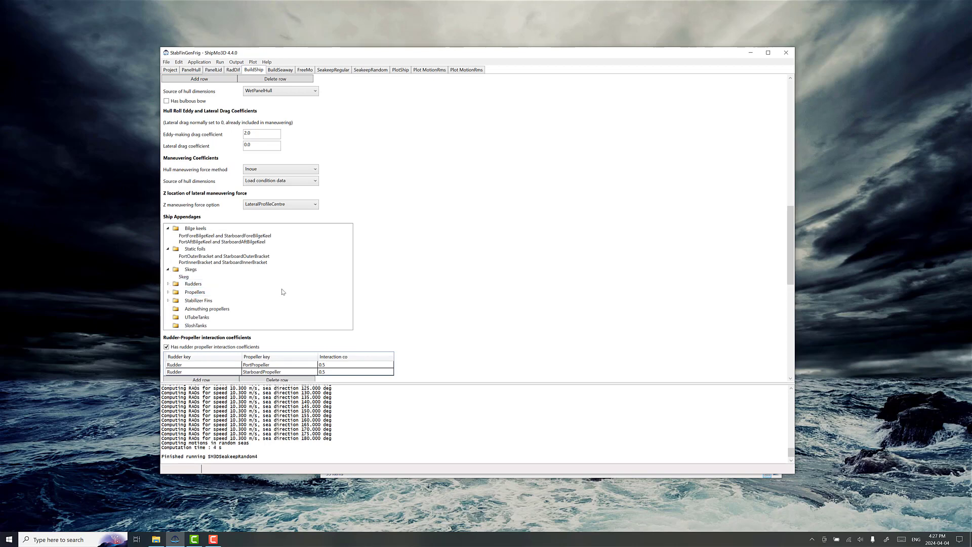
Step: Inspect the aft bilge keel pair's input data without changing it, and look over the remaining BuildShip settings
scroll(349, 307, down, 1)
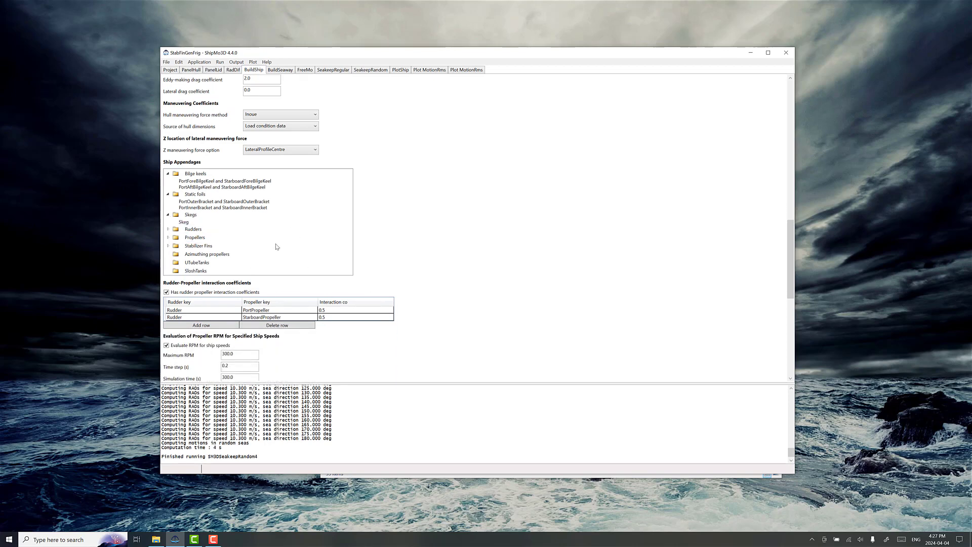
right_click(203, 188)
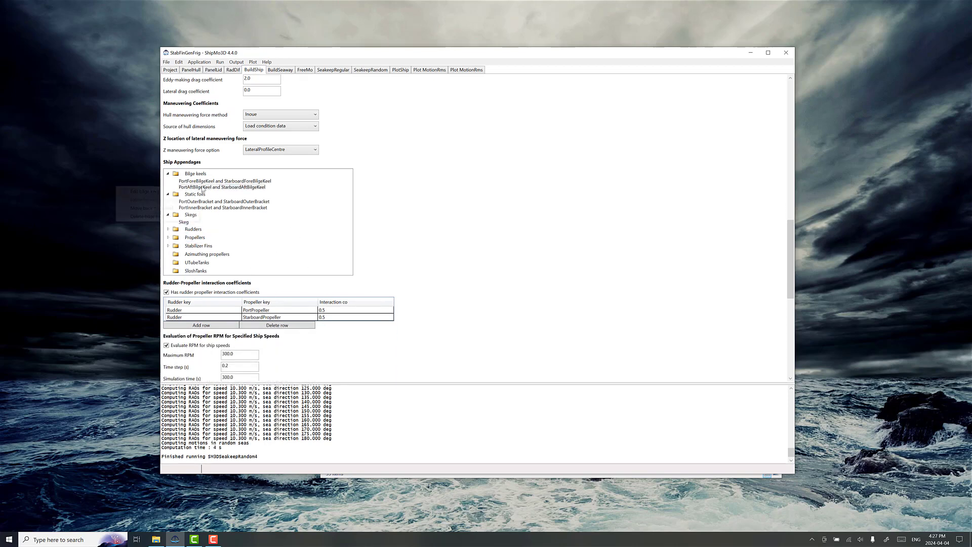
click(193, 193)
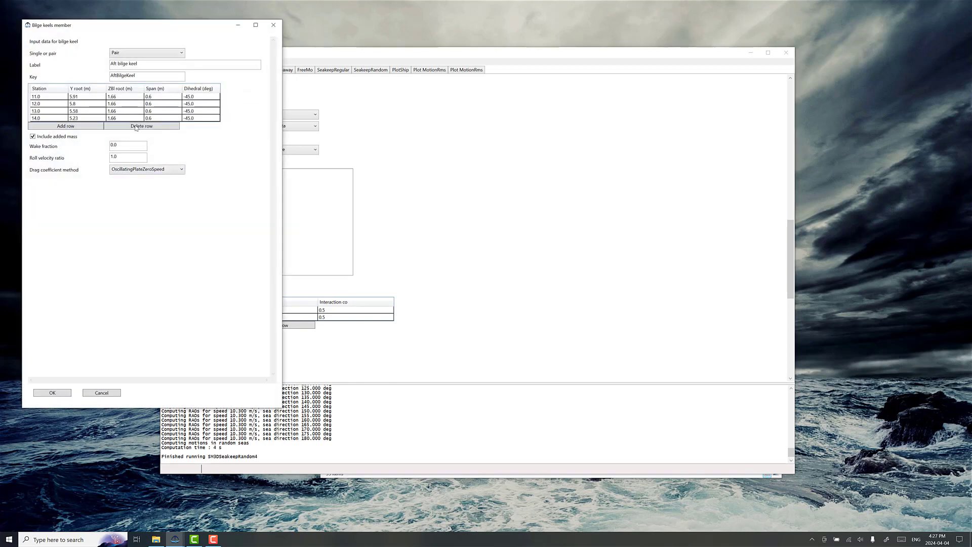
click(115, 393)
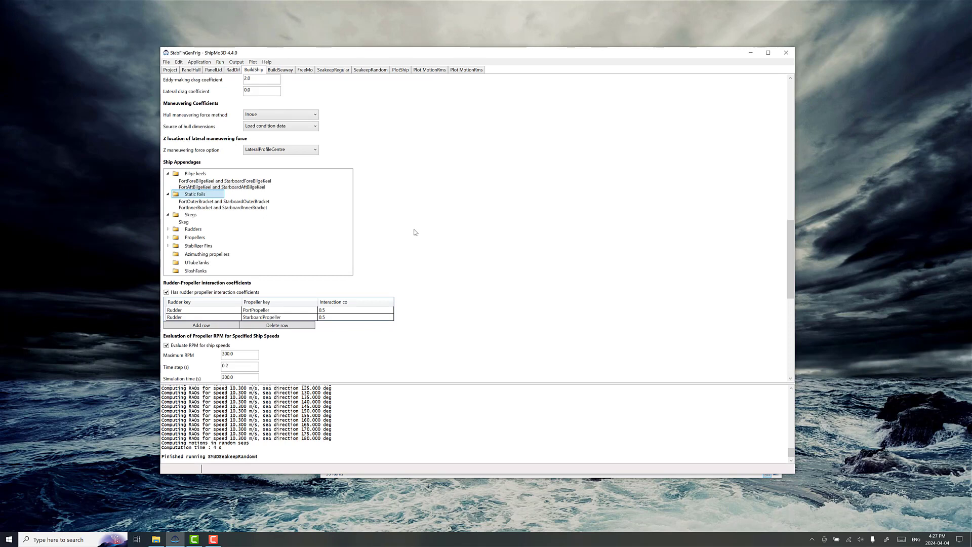
scroll(414, 232, down, 3)
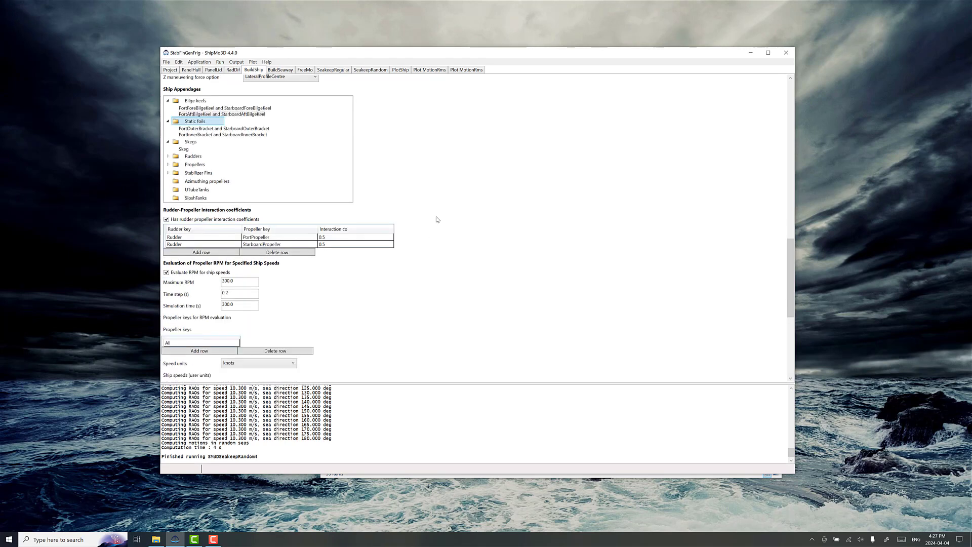
scroll(446, 254, down, 5)
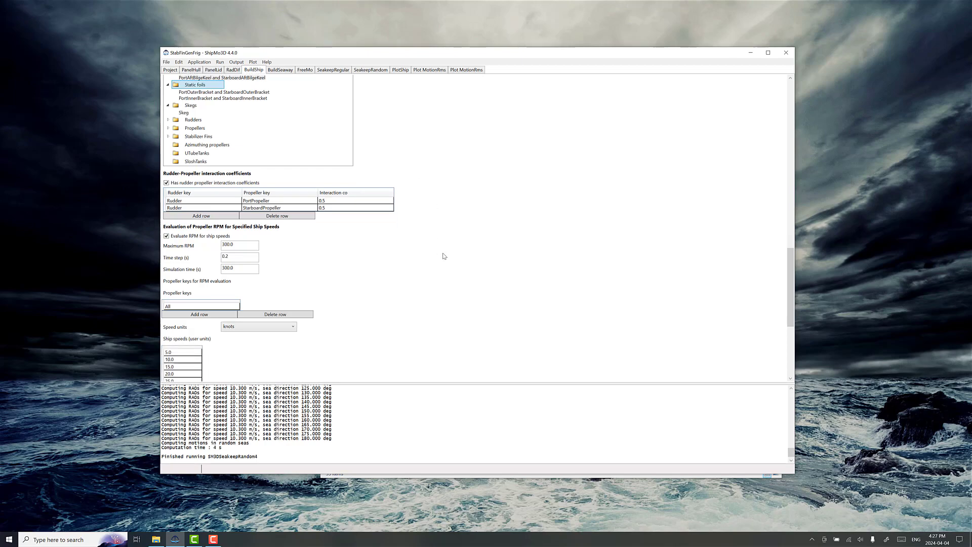
scroll(446, 254, down, 2)
scroll(446, 255, up, 20)
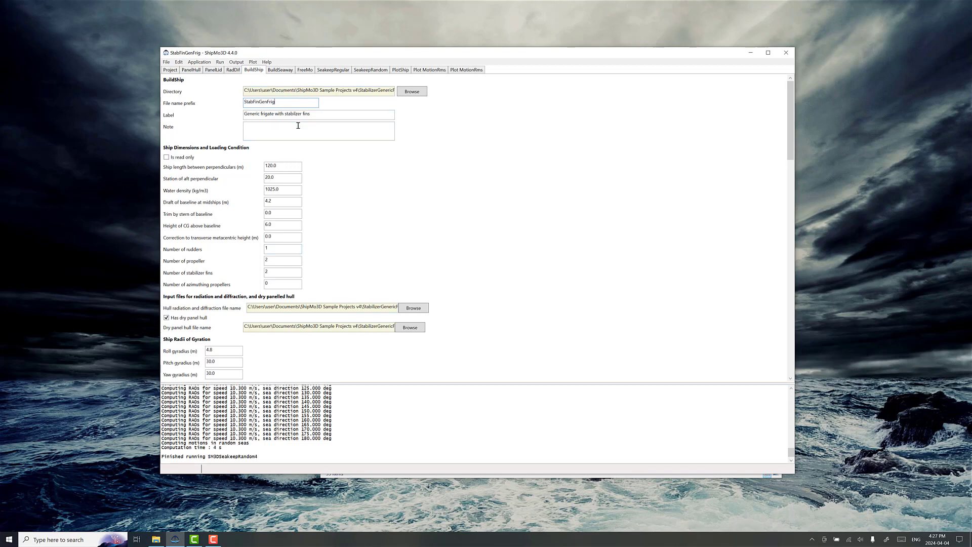
Step: Bring up File Explorer, move its window and the ShipMo3D window apart, and view the ship plot
click(156, 539)
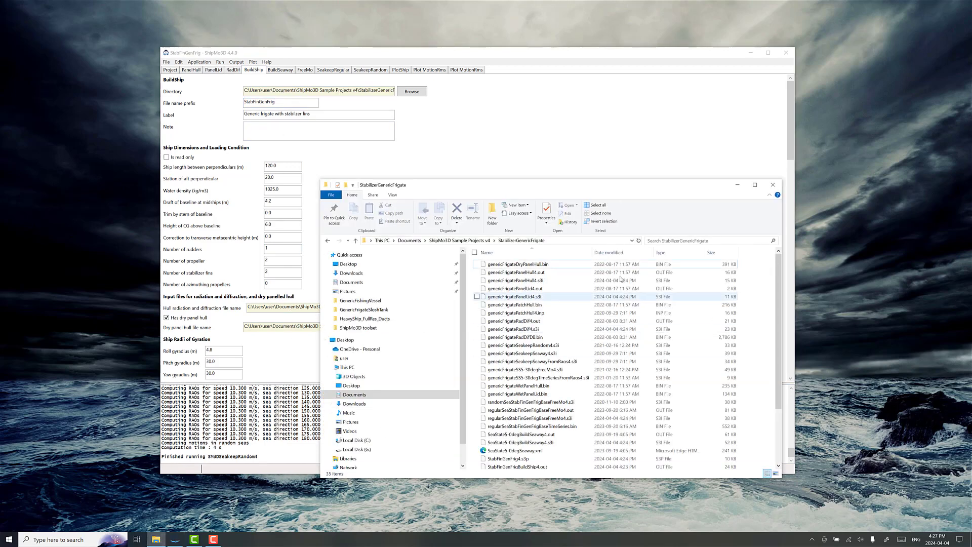
drag(421, 185, 559, 217)
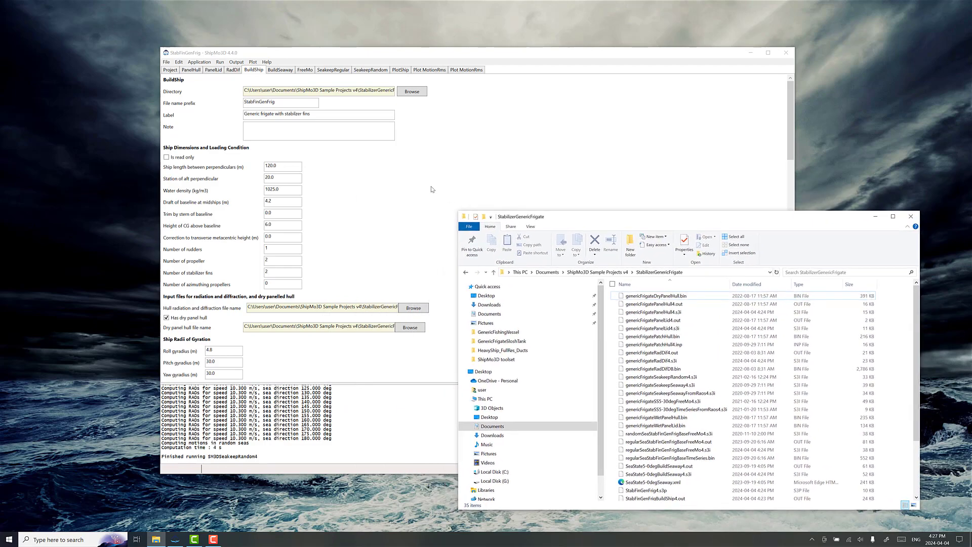
drag(545, 54, 483, 36)
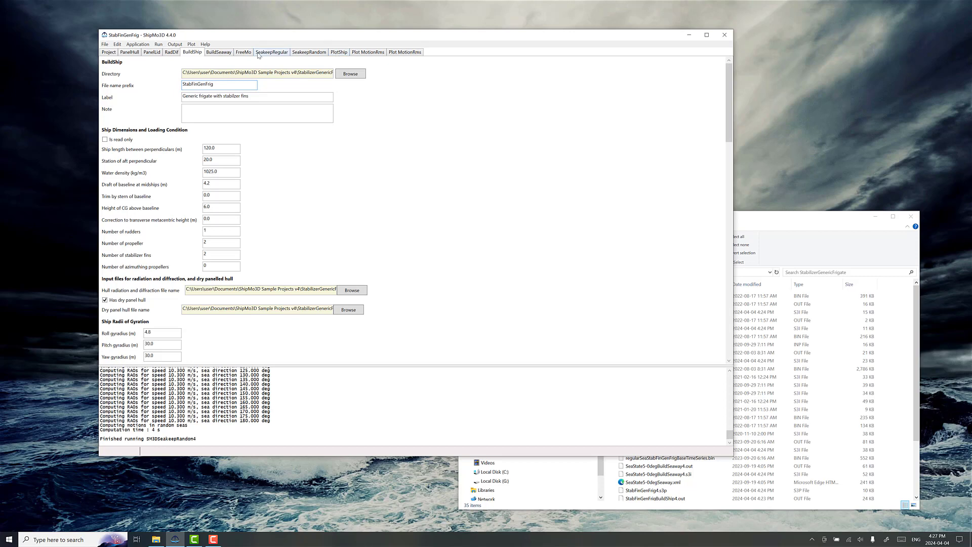
click(337, 53)
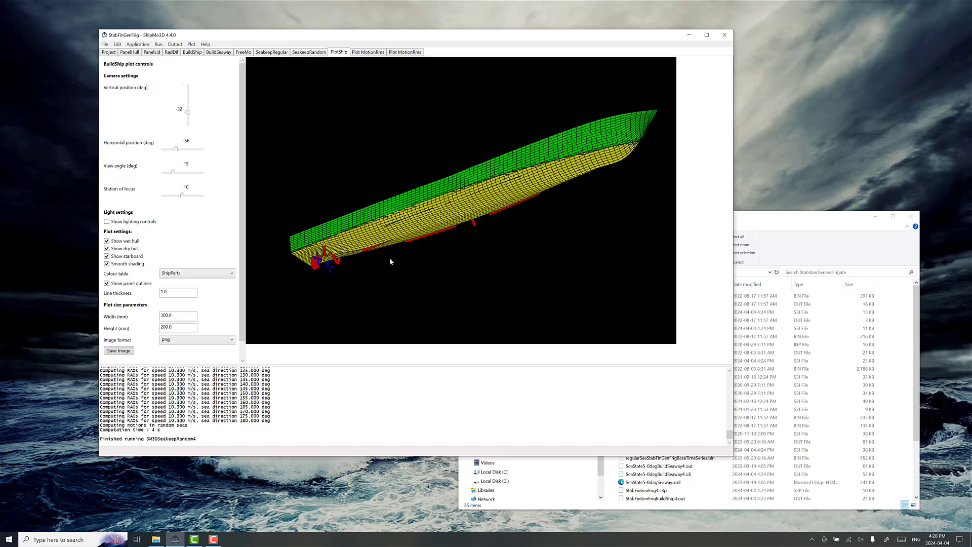
Step: Set the BuildShip file name prefix to StabFinGenFrigBareHull and replace the ending of the ship's label
click(193, 52)
click(222, 87)
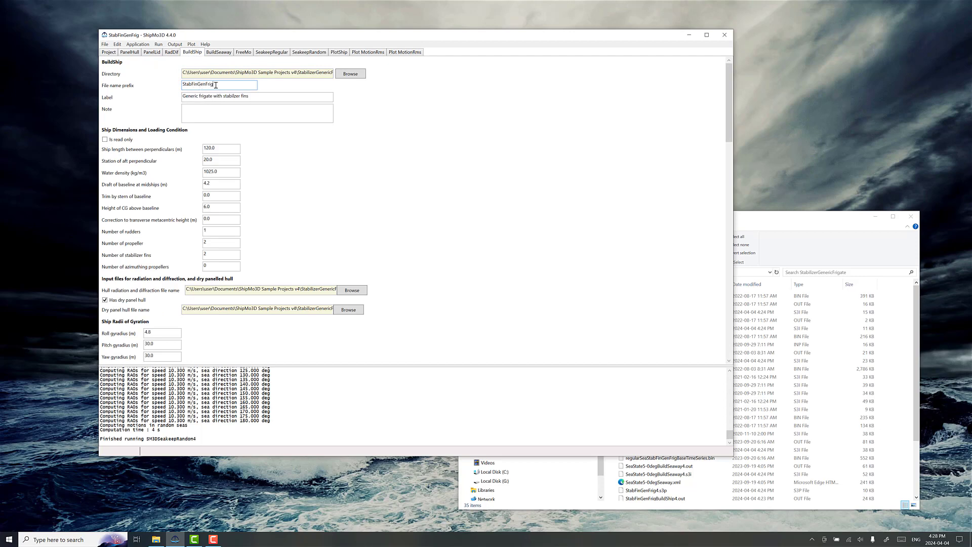
text(BareHull)
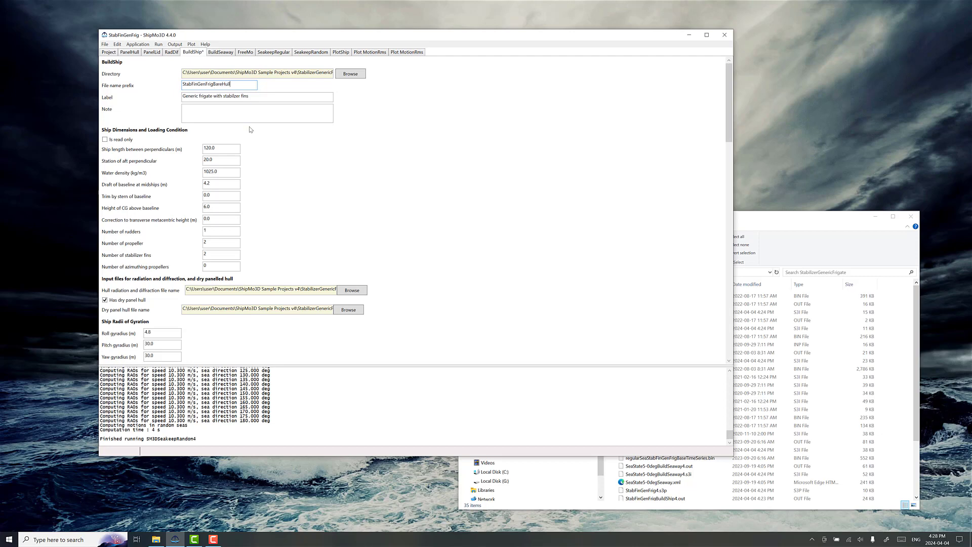
click(270, 98)
key(ctrl+shift+Left)
key(ctrl+shift+Left)
key(BackSpace)
key(BackSpace)
text(ou)
Step: Delete the fore and aft bilge keel pairs from the ship appendages
scroll(267, 162, down, 10)
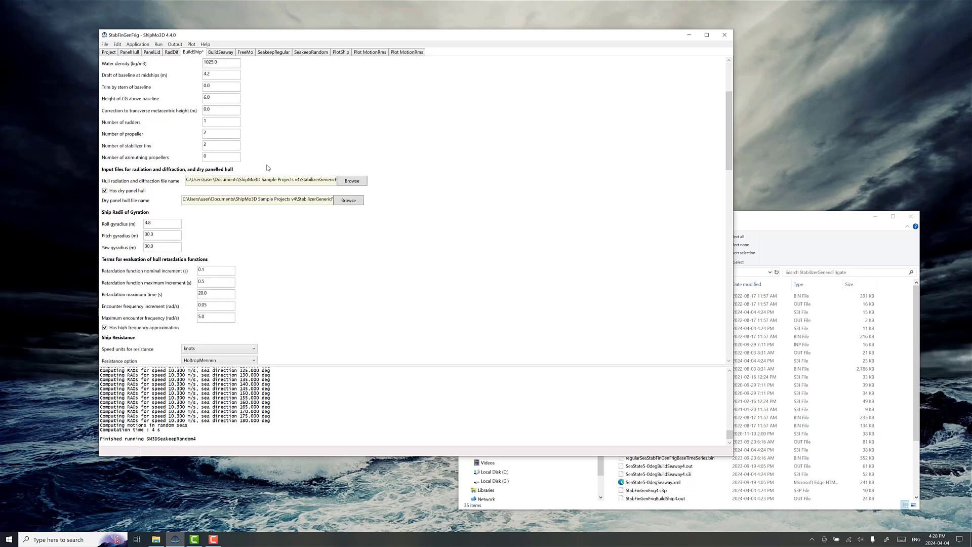
scroll(324, 188, down, 2)
click(161, 108)
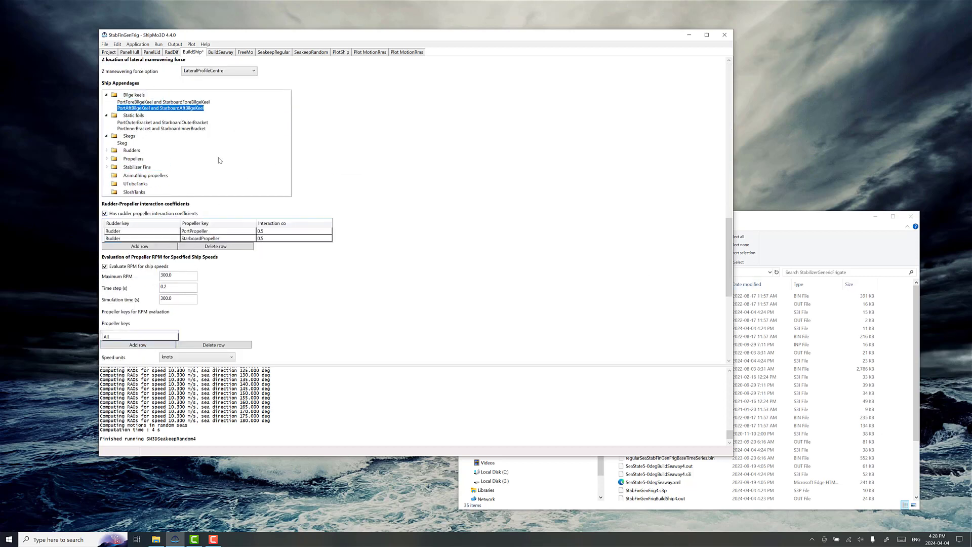
click(151, 104)
right_click(150, 104)
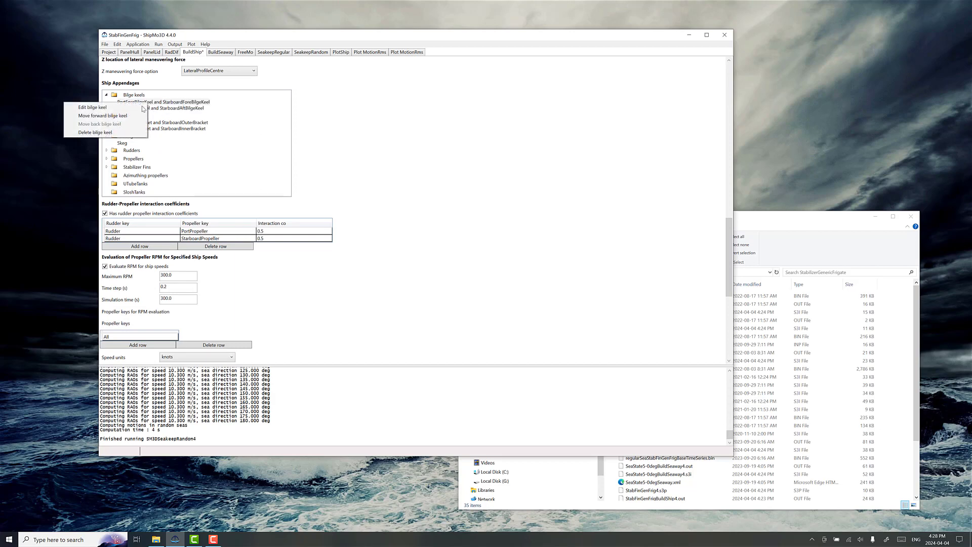
click(126, 132)
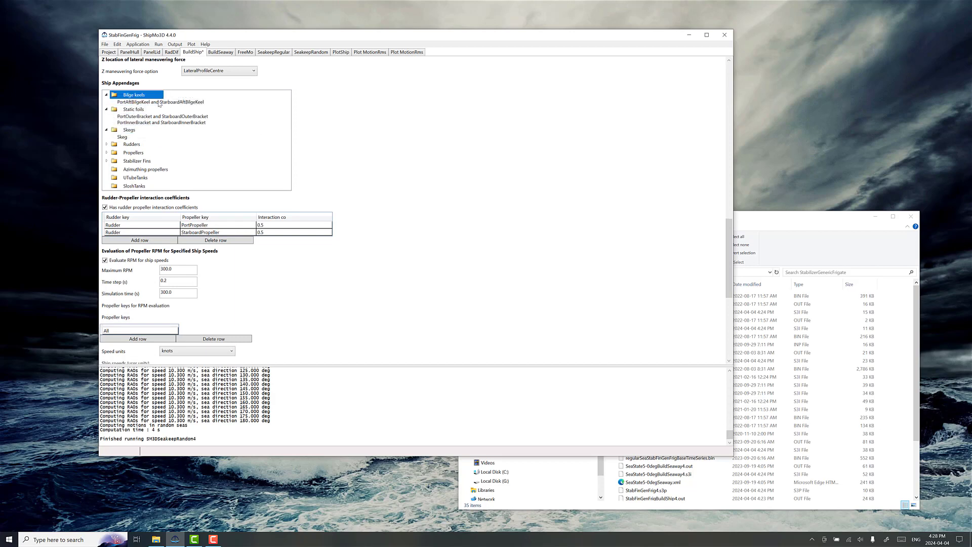
right_click(161, 102)
click(166, 132)
Step: Delete the outer and inner bracket static foil pairs and the skeg from the ship appendages
right_click(168, 112)
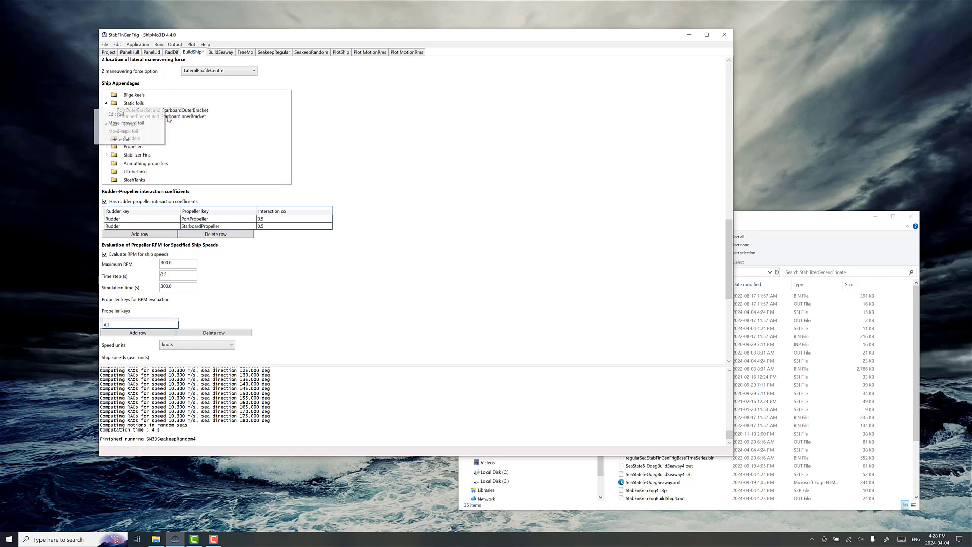
click(159, 140)
right_click(167, 111)
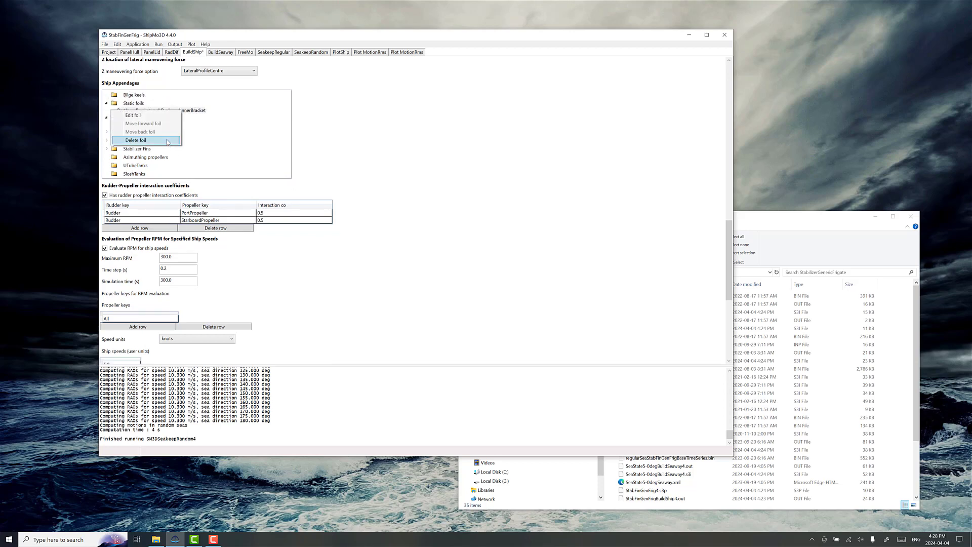
click(175, 140)
right_click(122, 119)
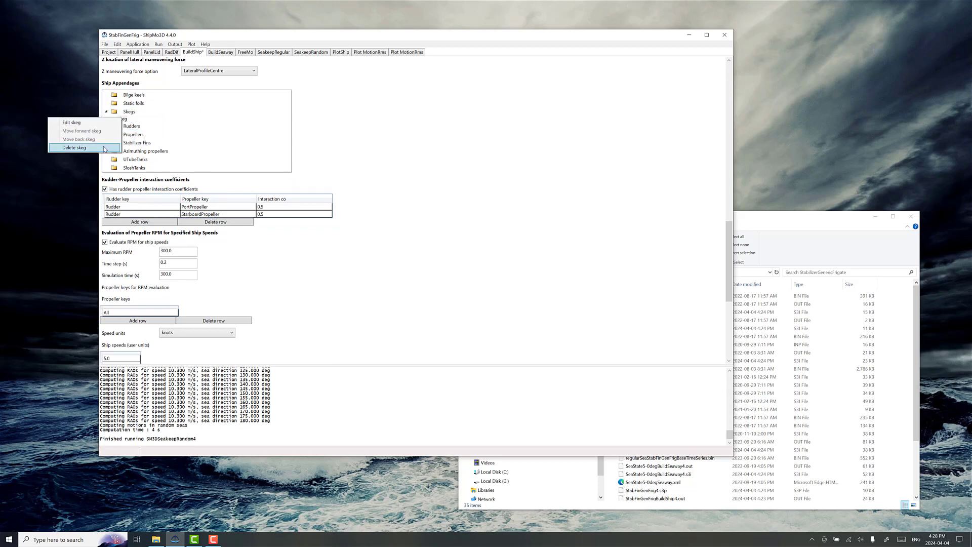
click(74, 147)
Step: Open the port and starboard stabilizer fin pair's input data, edit the fin span and accept the dialog
scroll(364, 191, up, 10)
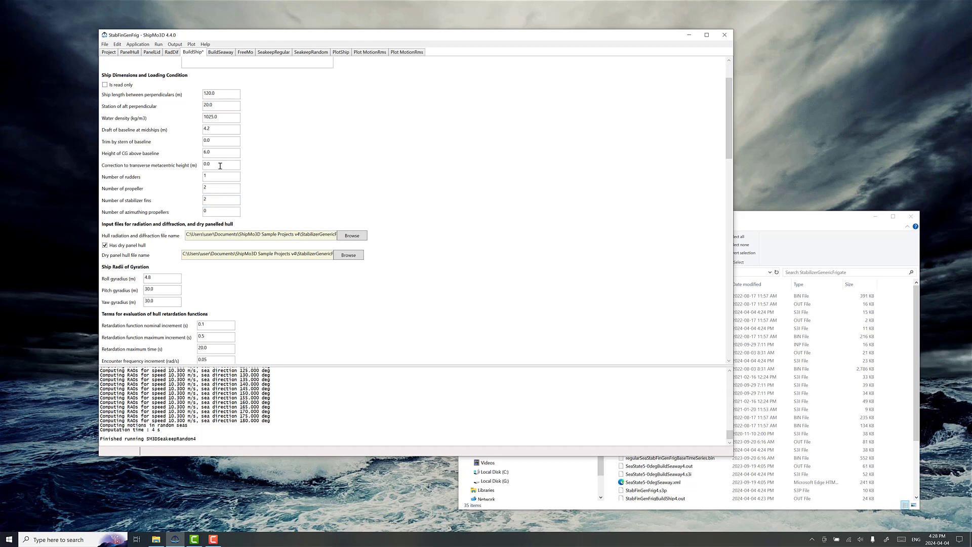
scroll(275, 293, down, 8)
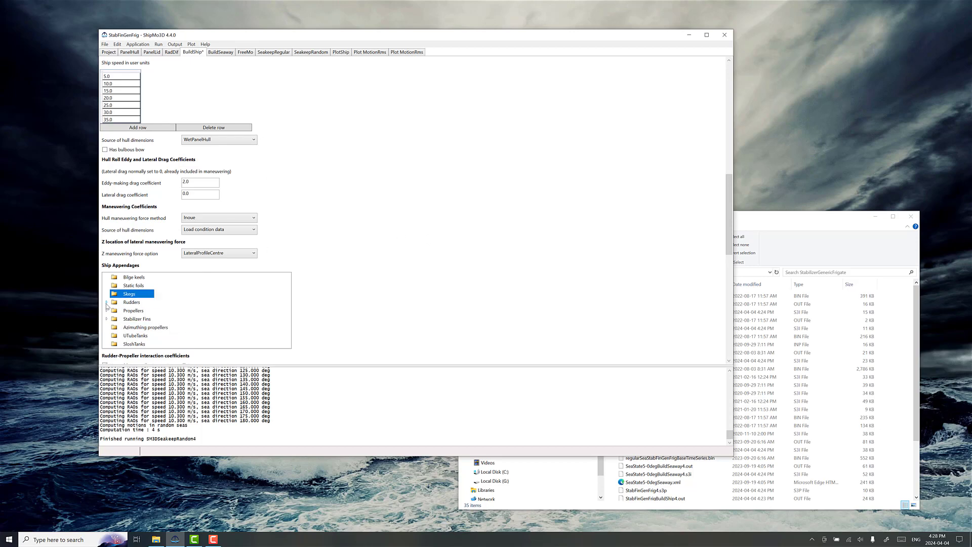
click(107, 319)
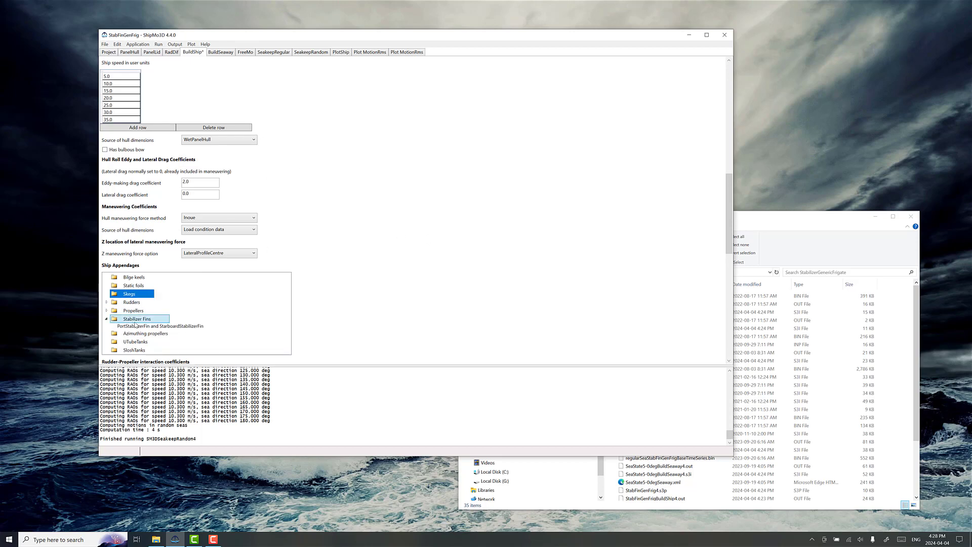
click(141, 326)
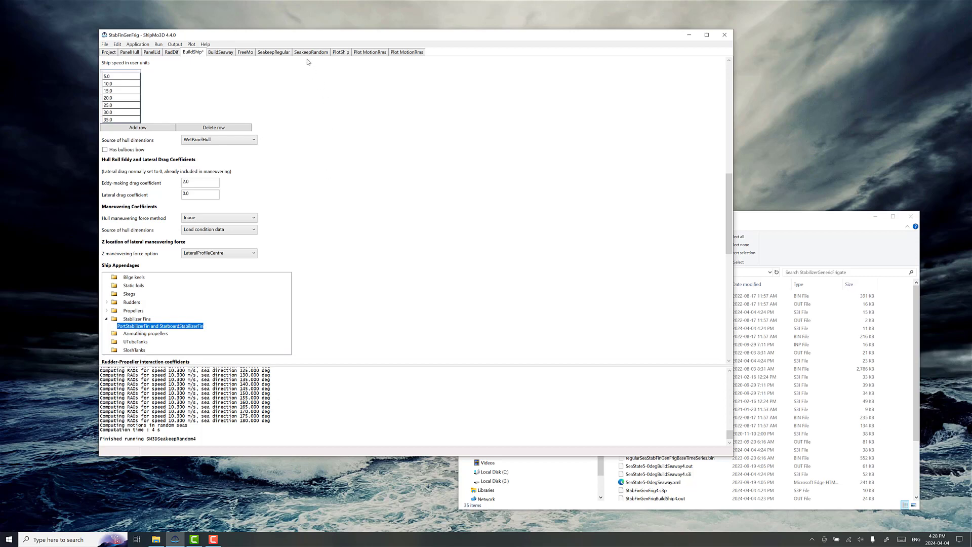
scroll(302, 284, down, 1)
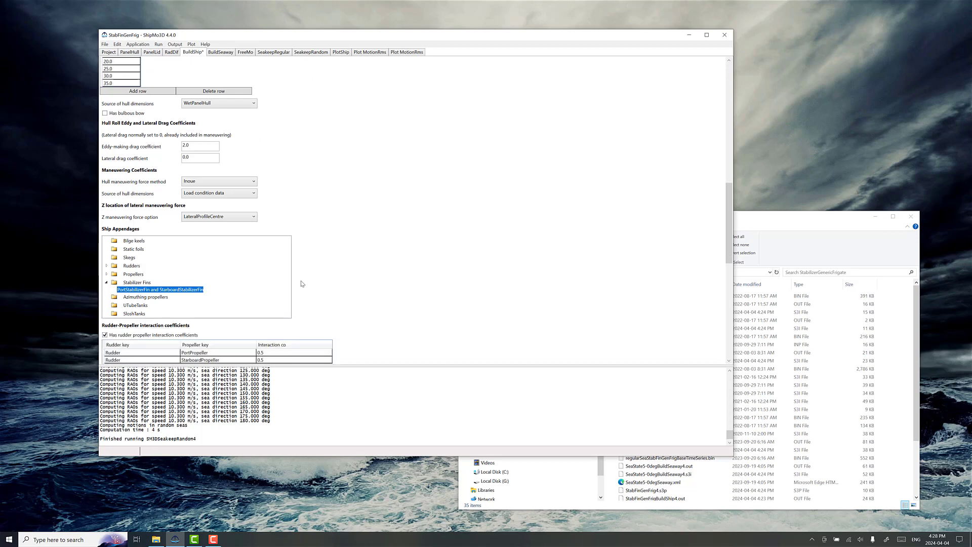
double_click(187, 290)
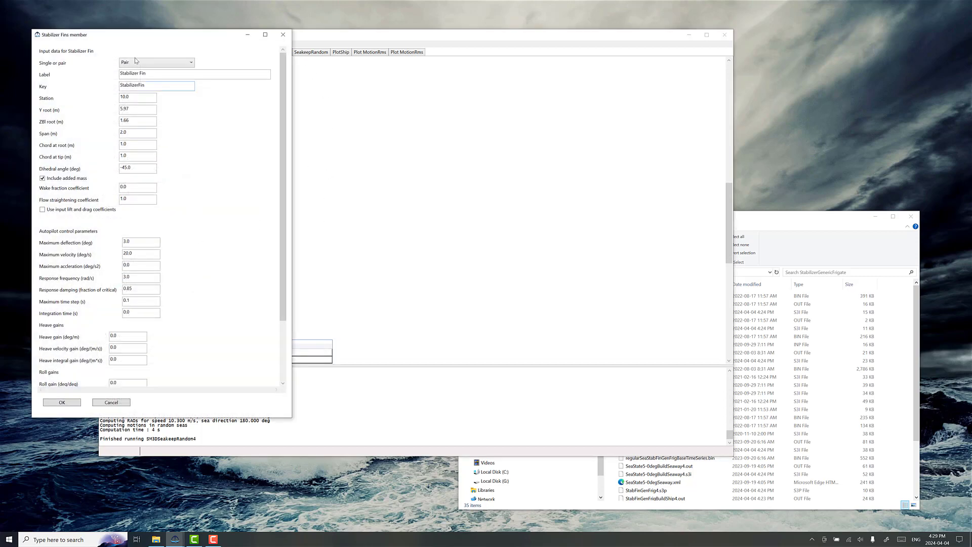
drag(149, 36, 231, 37)
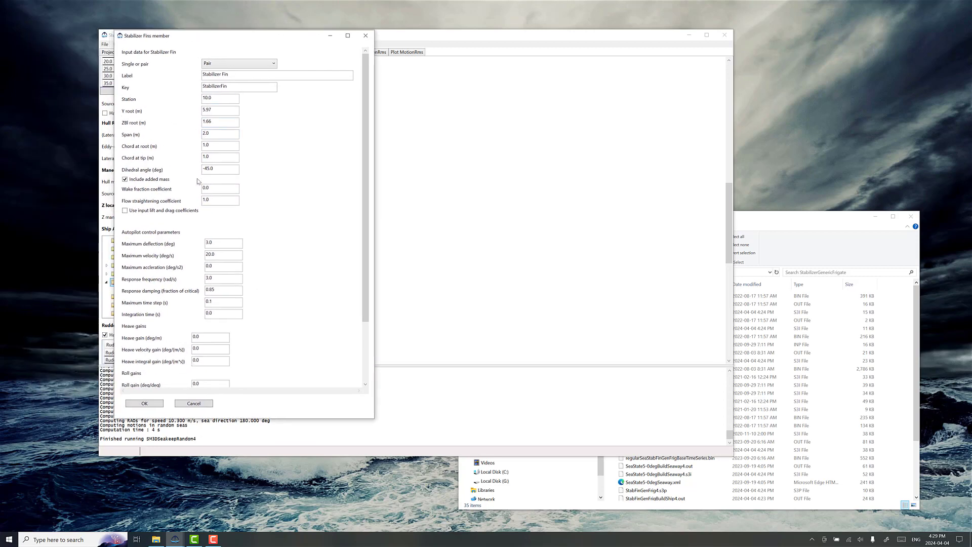
double_click(215, 134)
click(145, 404)
scroll(333, 225, down, 2)
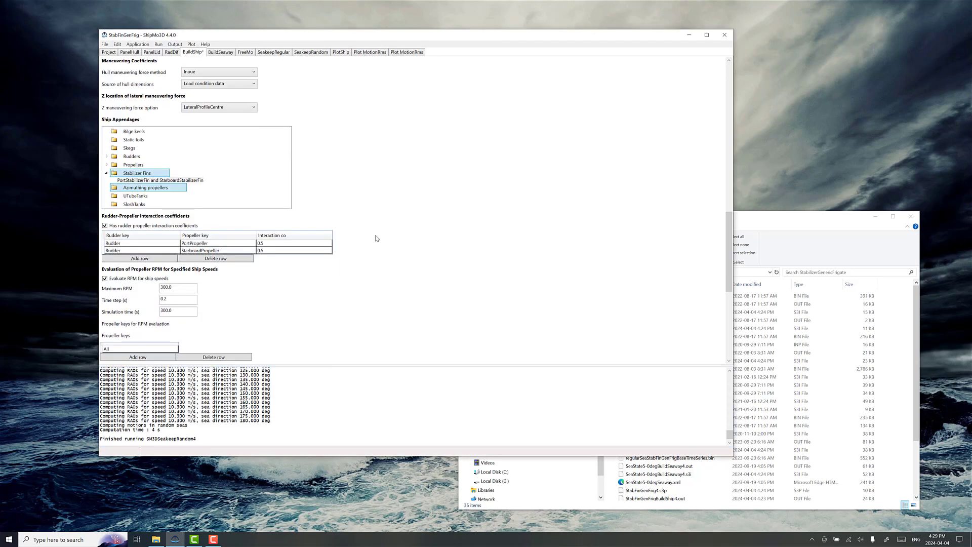
Step: Run BuildShip for the bare-hull frigate and plot the resulting ship
scroll(377, 238, down, 5)
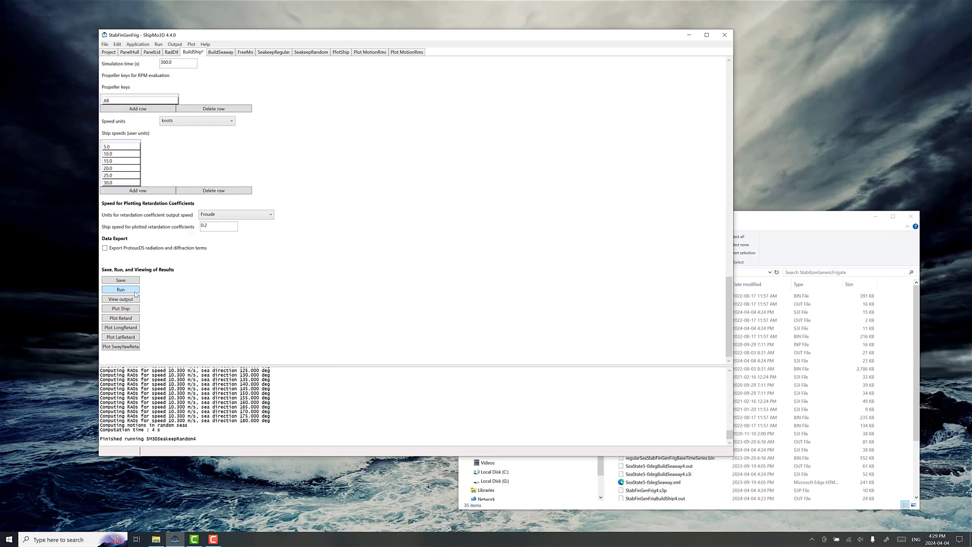
click(135, 292)
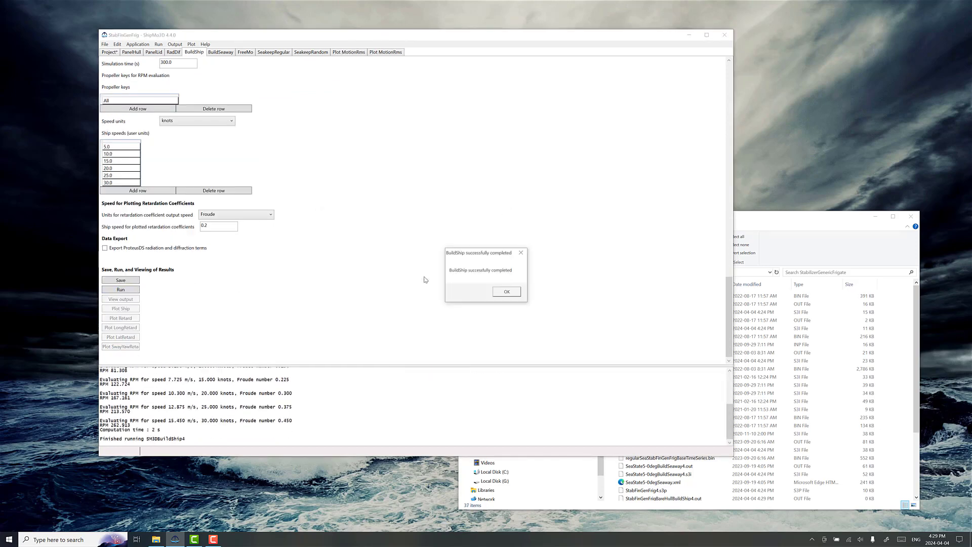
click(506, 292)
click(136, 310)
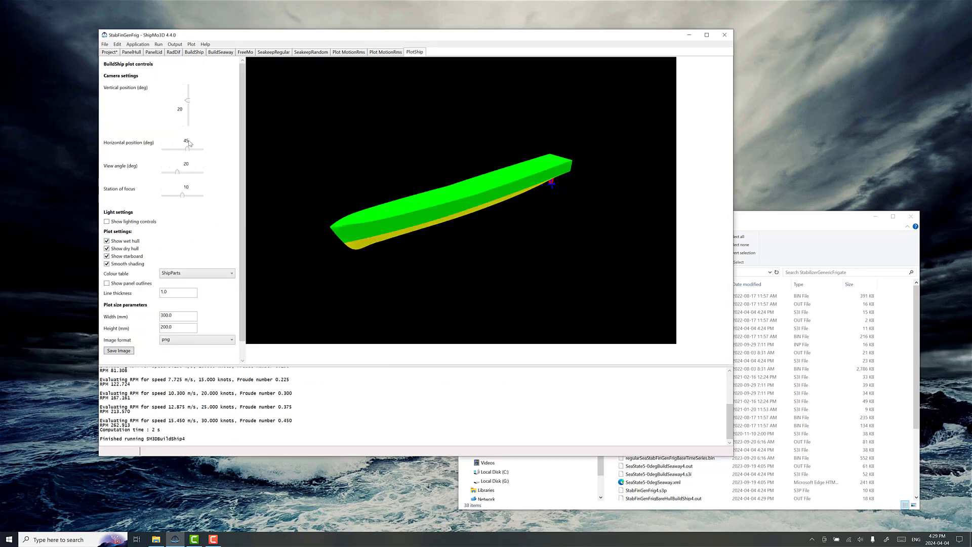
Step: View the plotted ship from below with the camera at -19 deg vertical and -47 deg horizontal, and show its panel outlines
drag(188, 100, 190, 115)
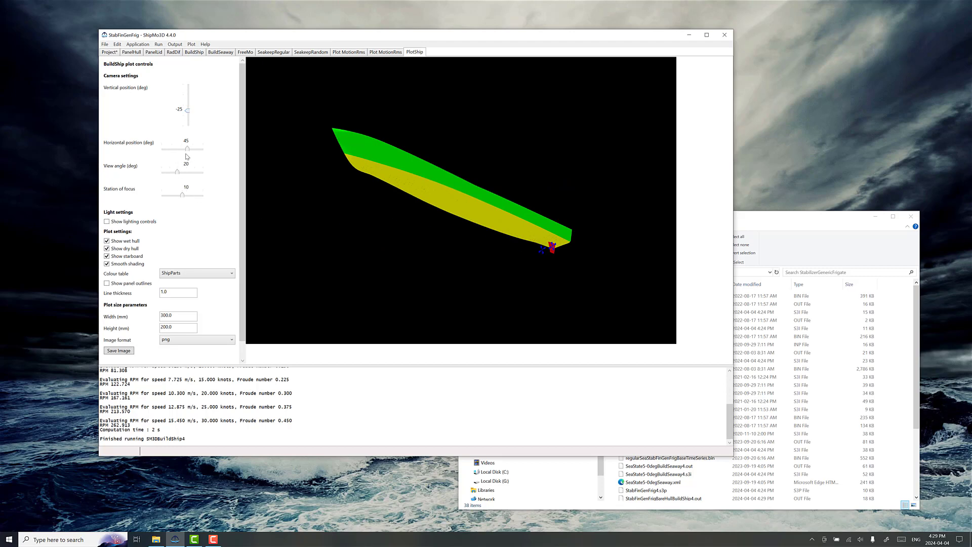
drag(188, 149, 176, 149)
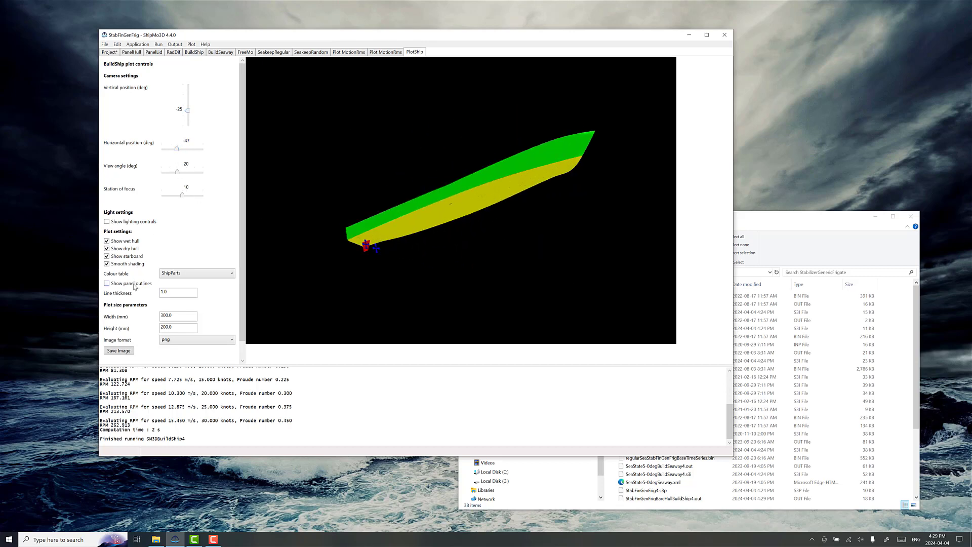
click(135, 285)
drag(188, 111, 190, 115)
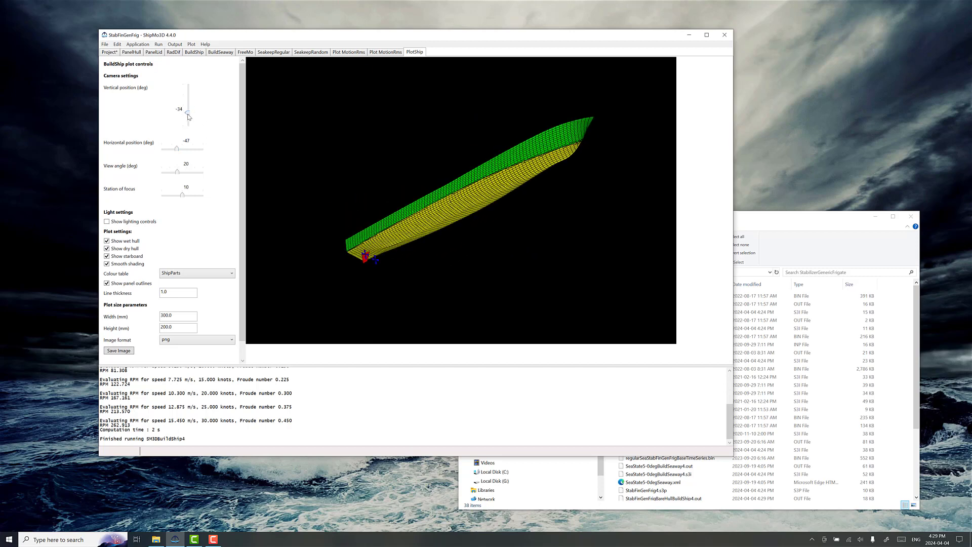
mouse_move(188, 116)
mouse_down()
mouse_move(189, 103)
mouse_move(192, 113)
mouse_up()
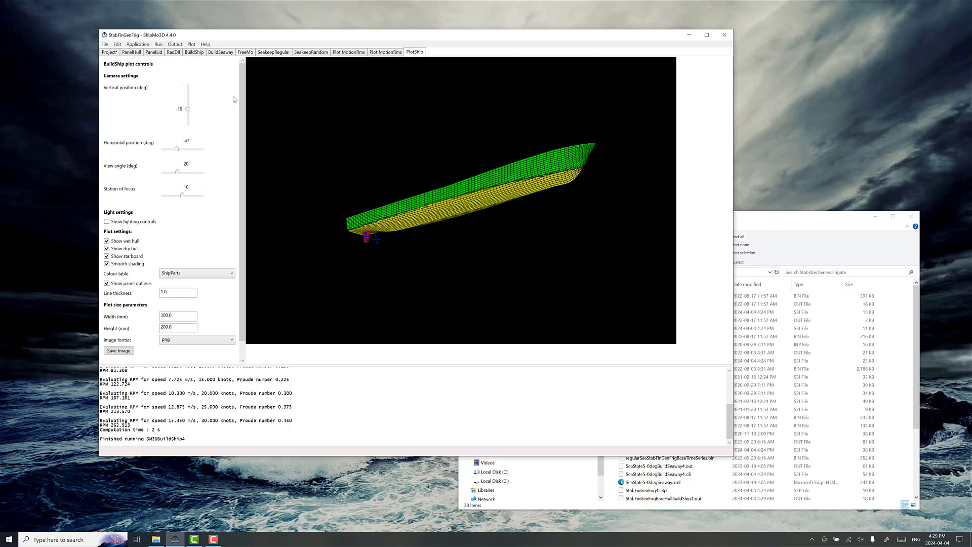
Step: Switch to File Explorer and locate StabFinGenFrigBareHullShipForMotionDB.bin in the StabilizerGenericFrigate folder
drag(761, 217, 776, 179)
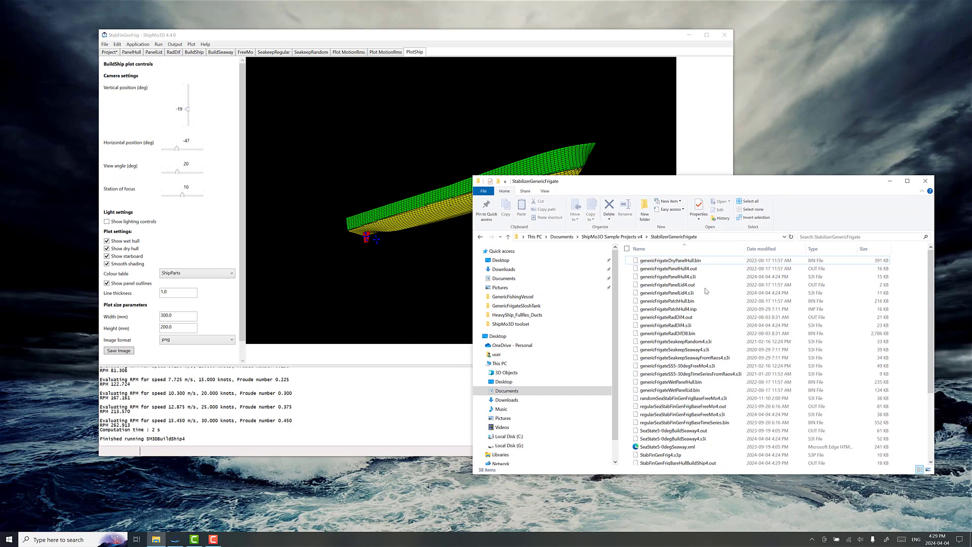
scroll(702, 304, down, 4)
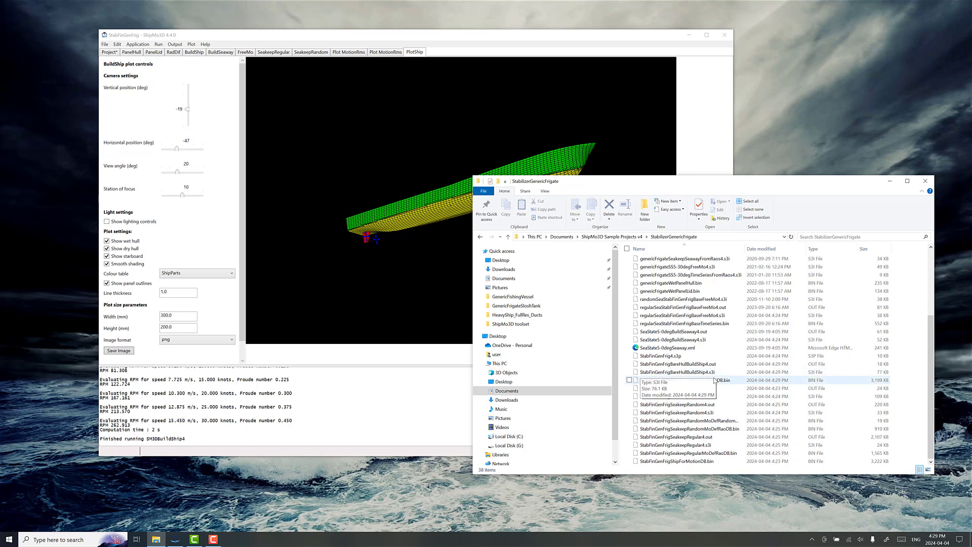
click(658, 380)
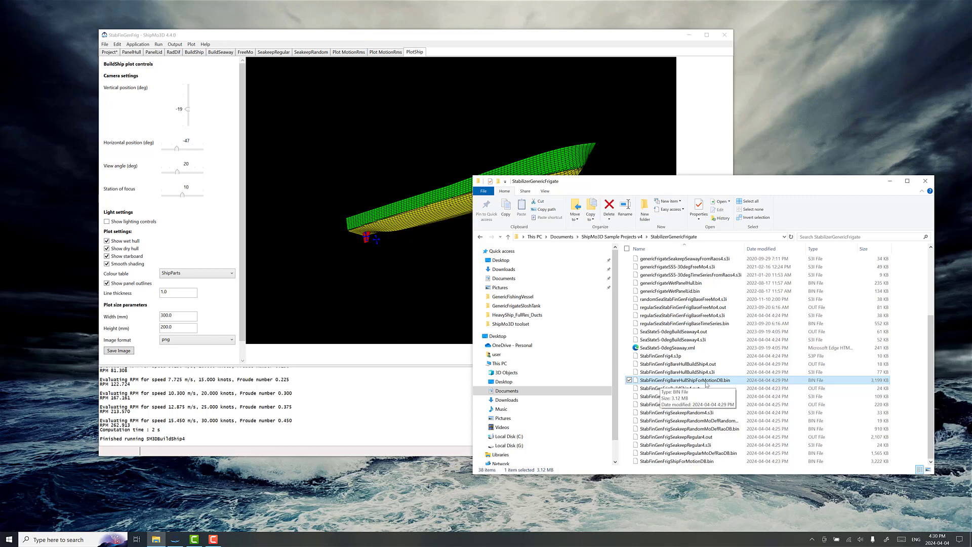
Step: Return to ShipMo3D, review the SeakeepRandom inputs and plot the RMS motions of the frigate with its original appendages
click(295, 40)
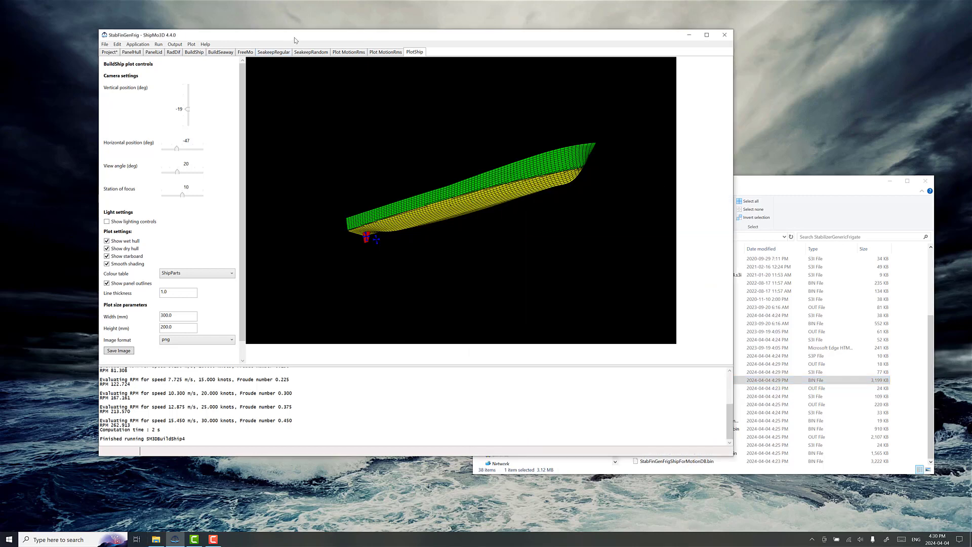
click(314, 55)
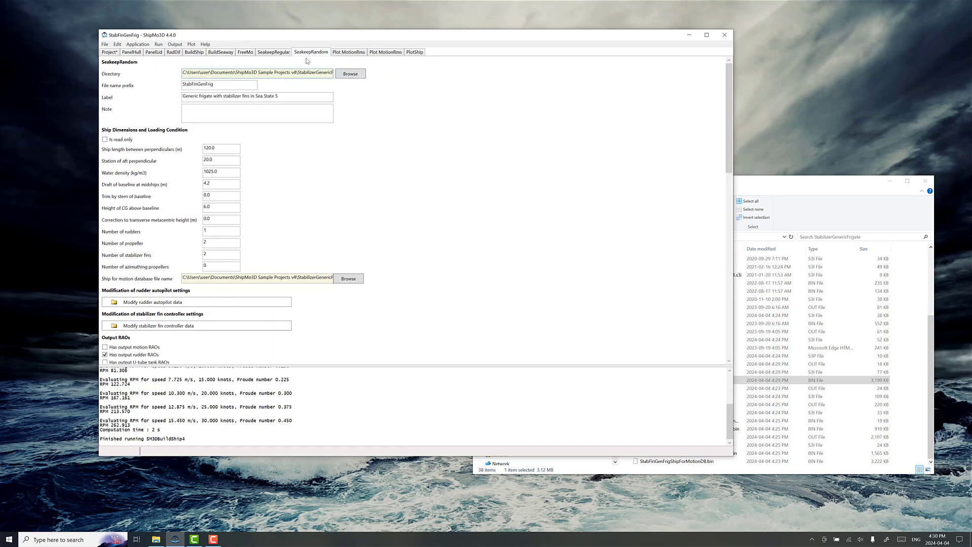
scroll(309, 259, down, 8)
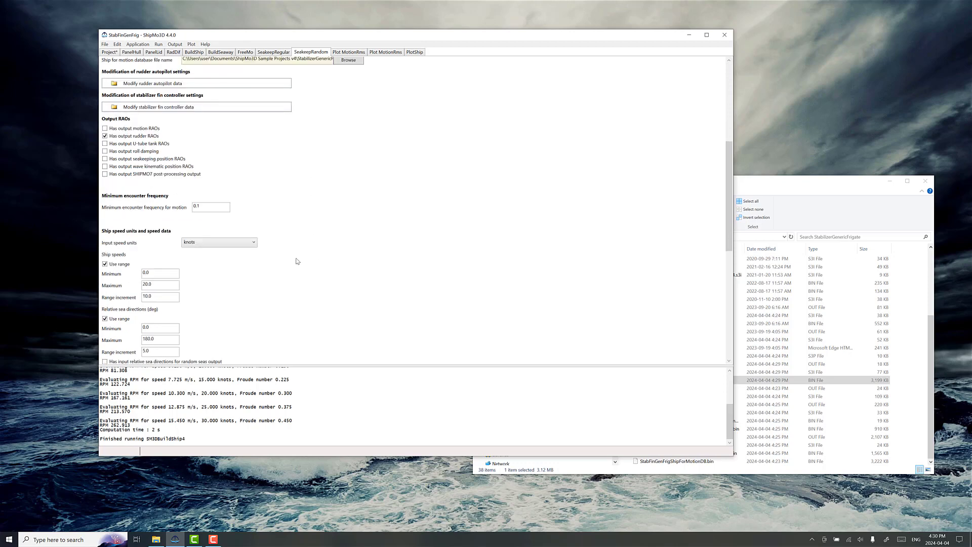
scroll(280, 274, down, 2)
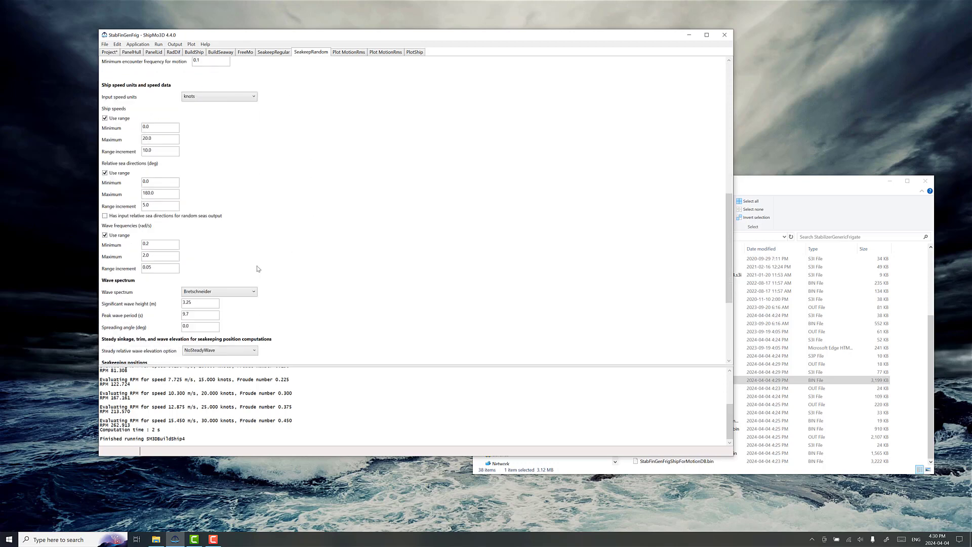
click(195, 315)
scroll(238, 314, down, 2)
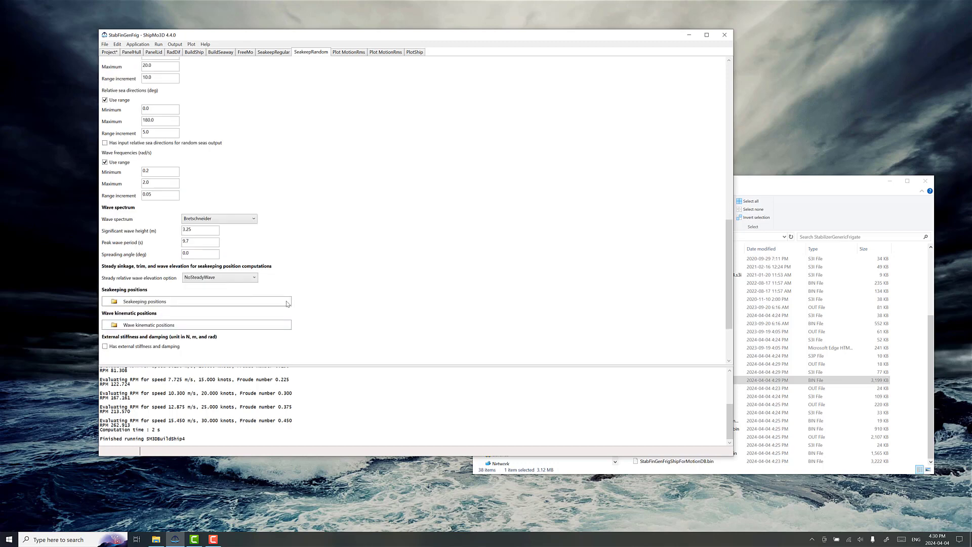
scroll(299, 288, up, 2)
scroll(307, 276, up, 10)
scroll(316, 261, down, 14)
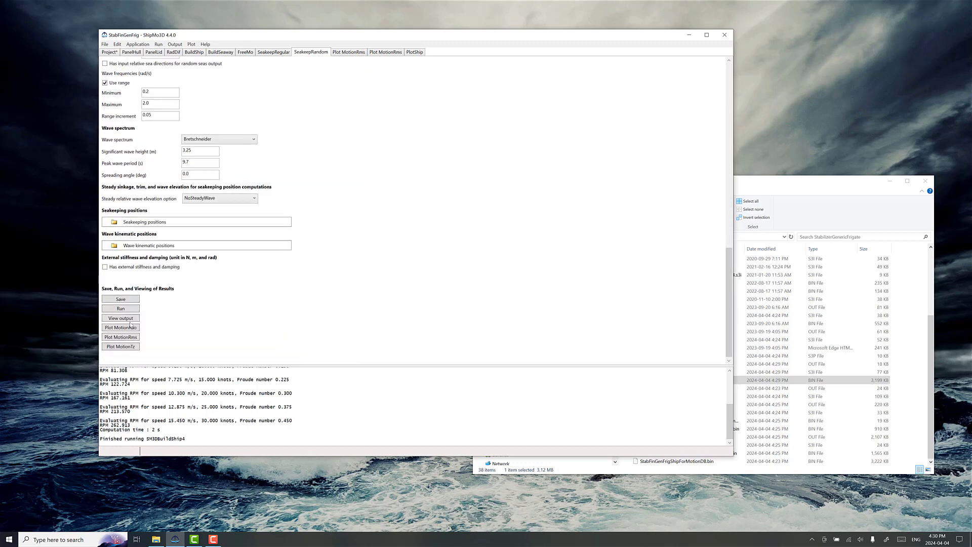
click(134, 340)
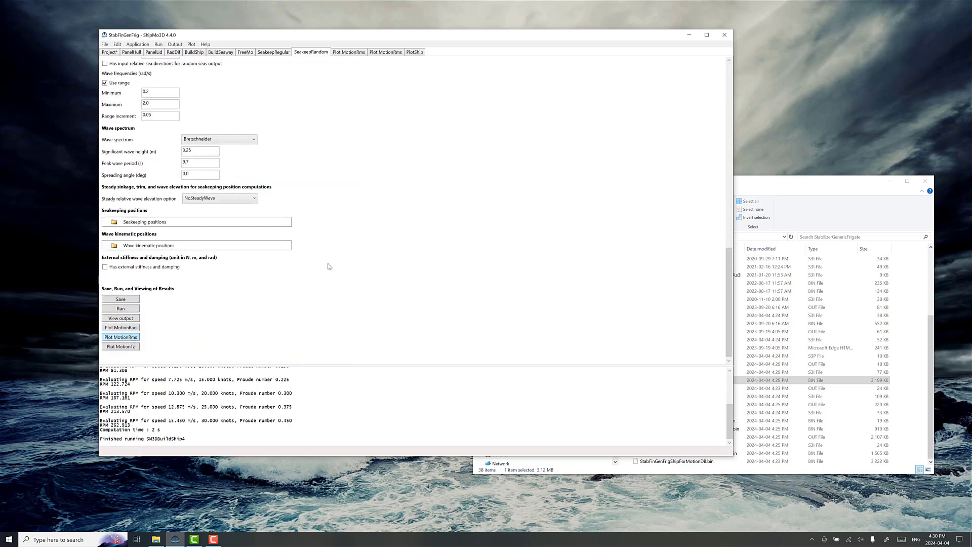
mouse_move(405, 158)
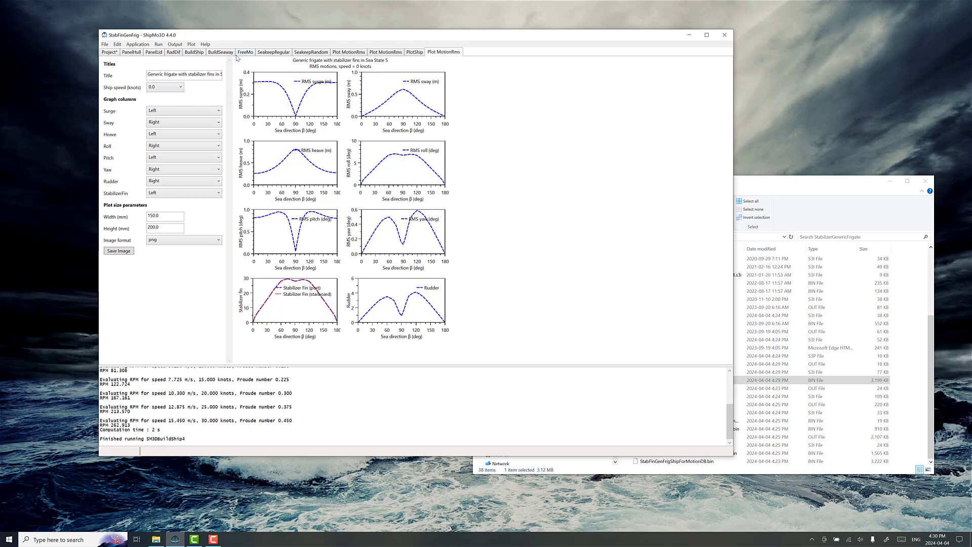
Step: Set SeakeepRandom's ship for motion database file to StabFinGenFrigBareHullShipForMotionDB.bin
click(298, 53)
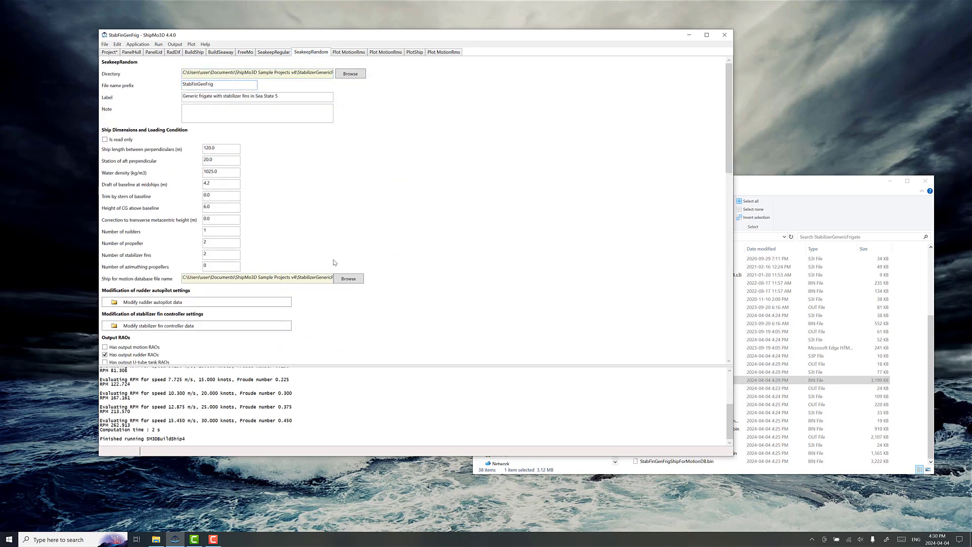
click(349, 279)
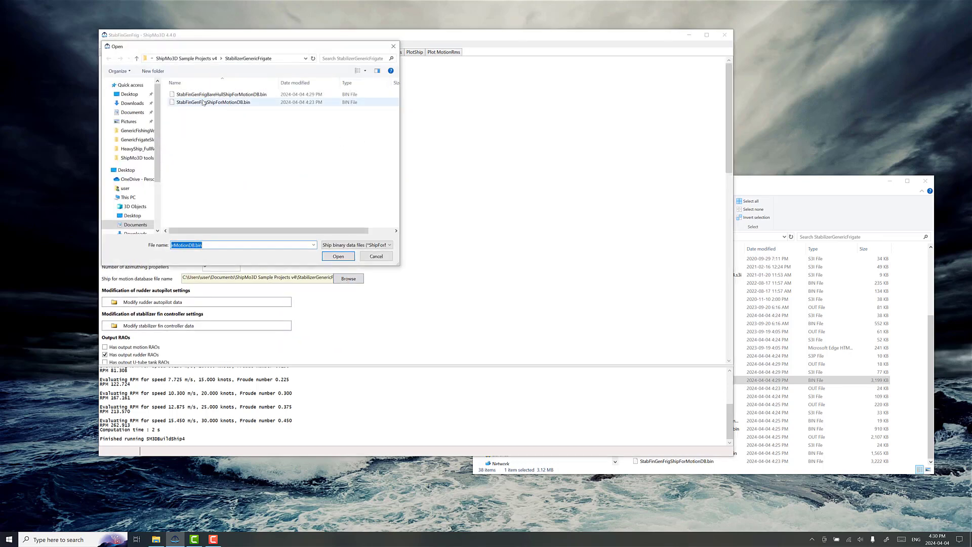
click(376, 256)
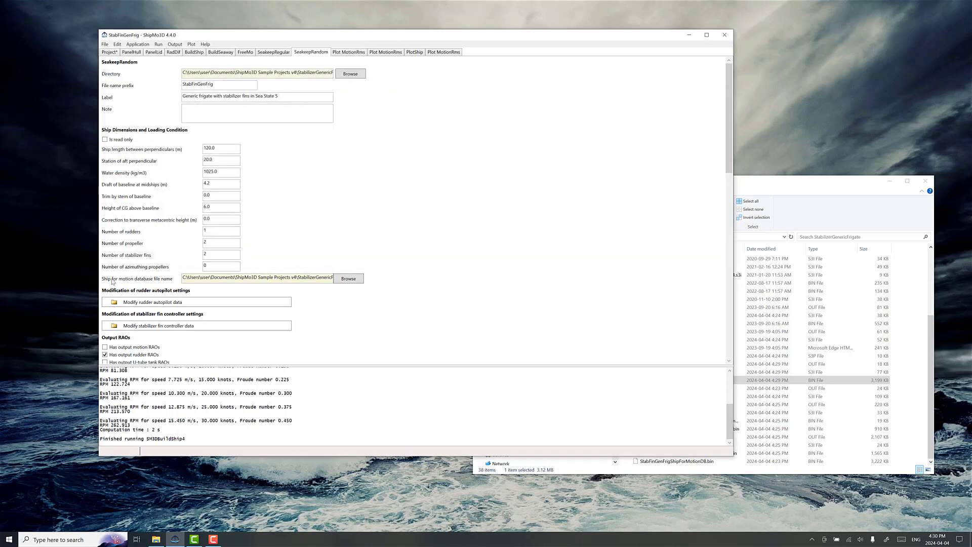
click(338, 280)
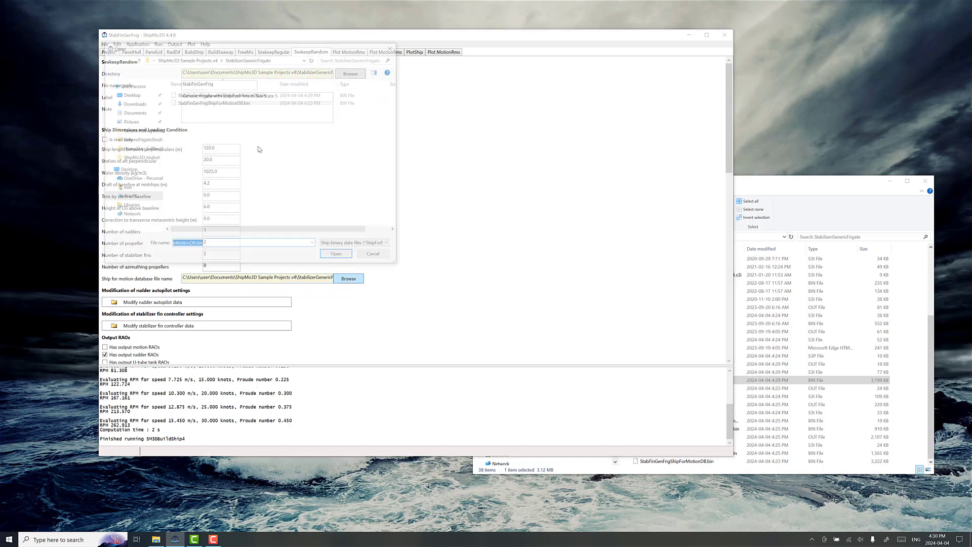
click(217, 96)
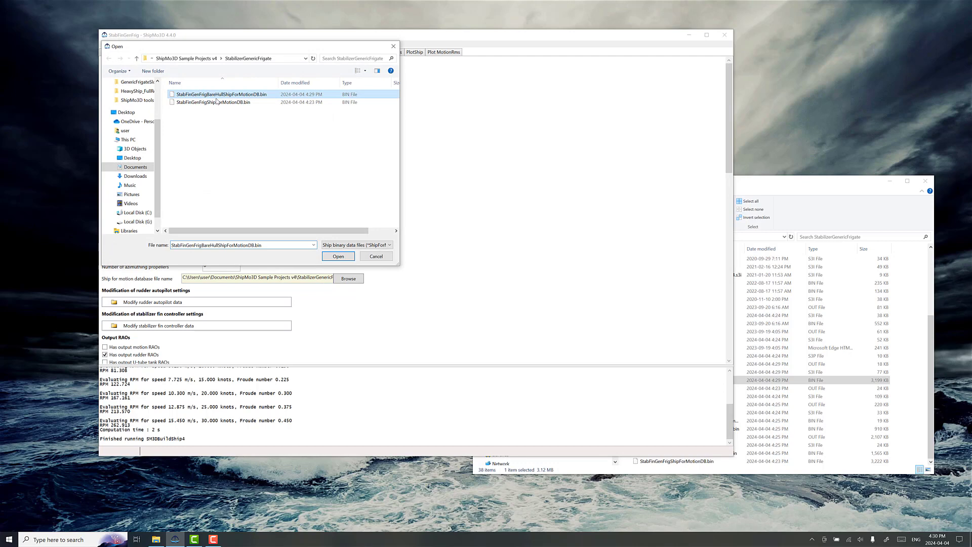
click(338, 256)
Step: Run SeakeepRandom with the bare-hull database and plot its RMS motions
scroll(362, 308, down, 10)
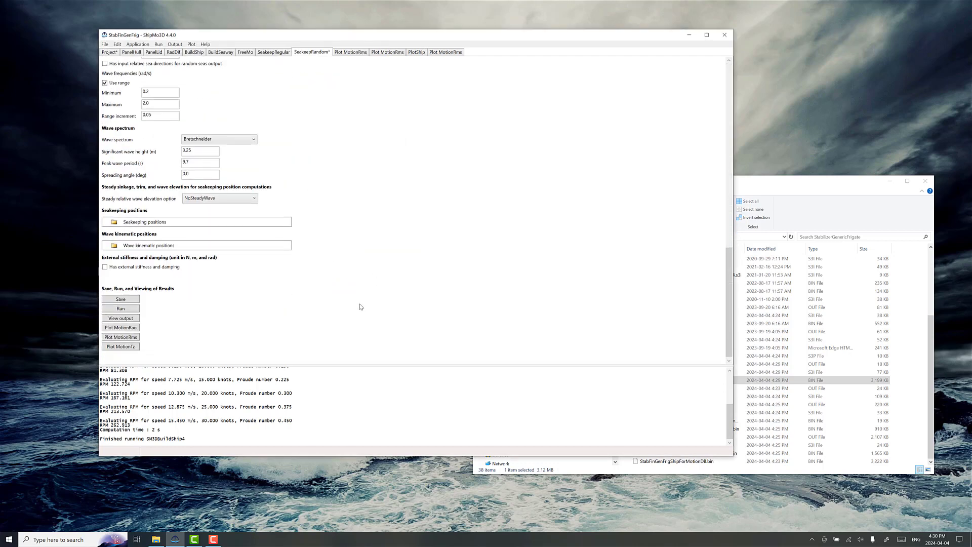
click(129, 309)
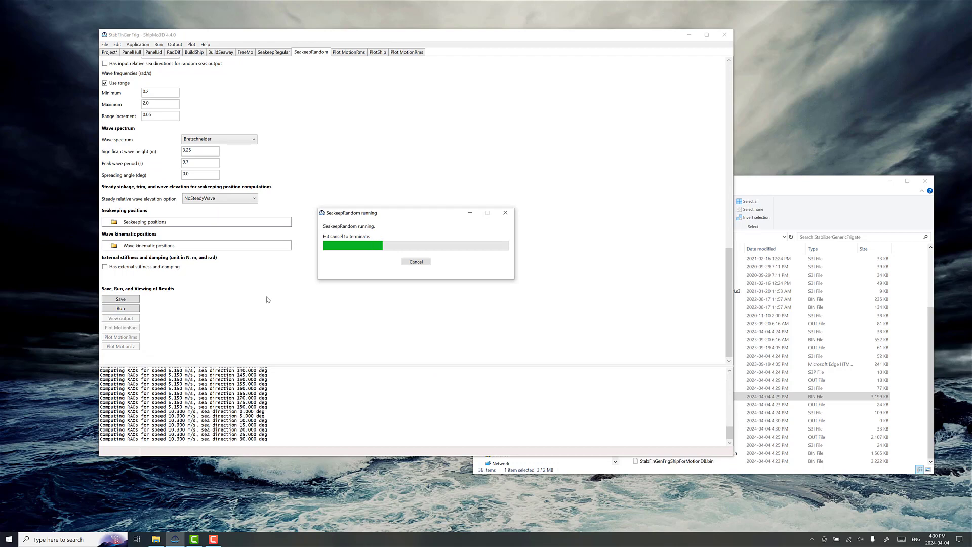
click(518, 290)
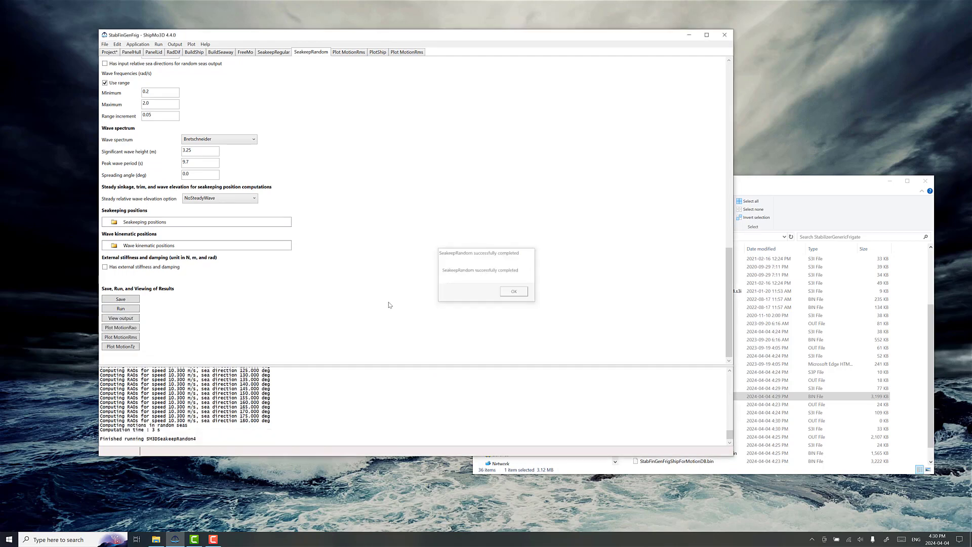
click(123, 337)
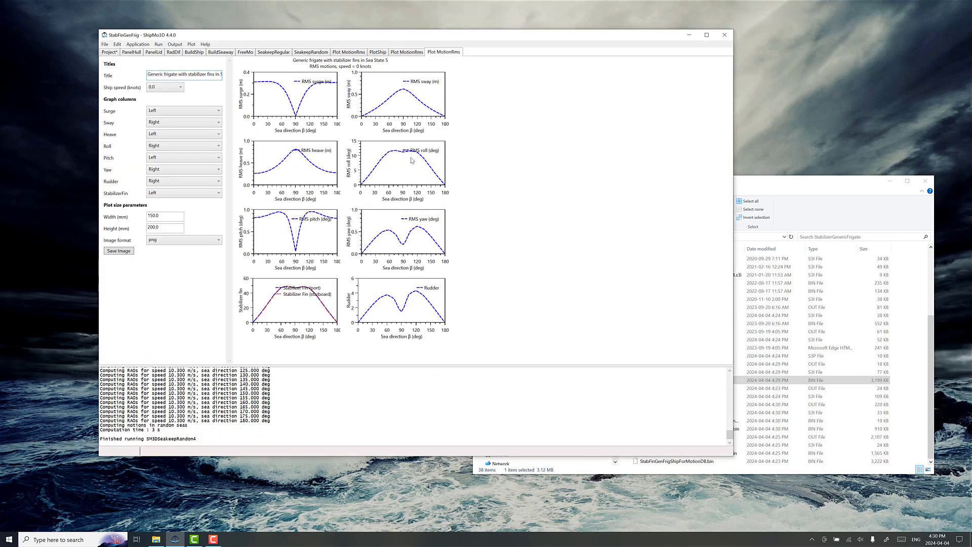
click(151, 88)
Step: Check the bare-hull BuildShip inputs and its data file path in the project, and exclude that BuildShip file from the project
click(200, 53)
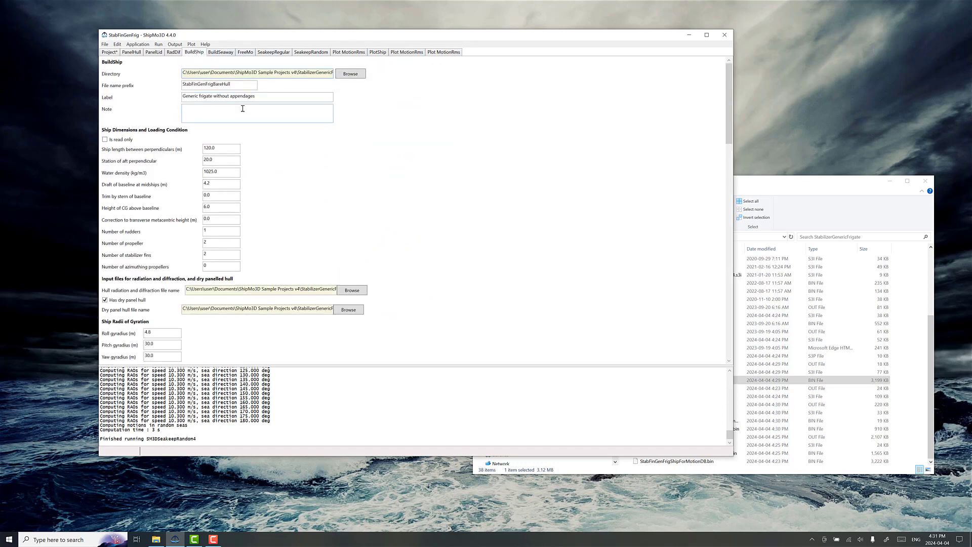
scroll(302, 234, down, 15)
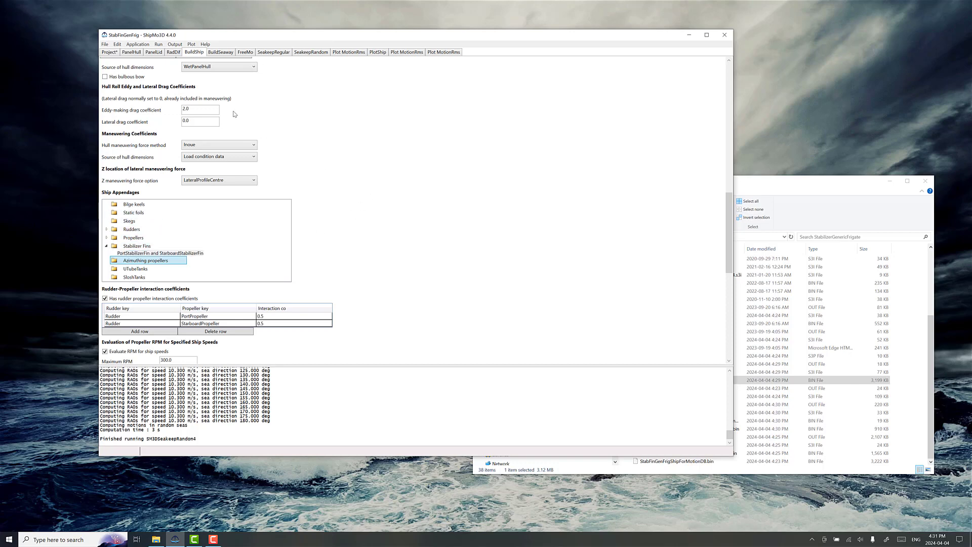
click(109, 53)
scroll(228, 213, down, 4)
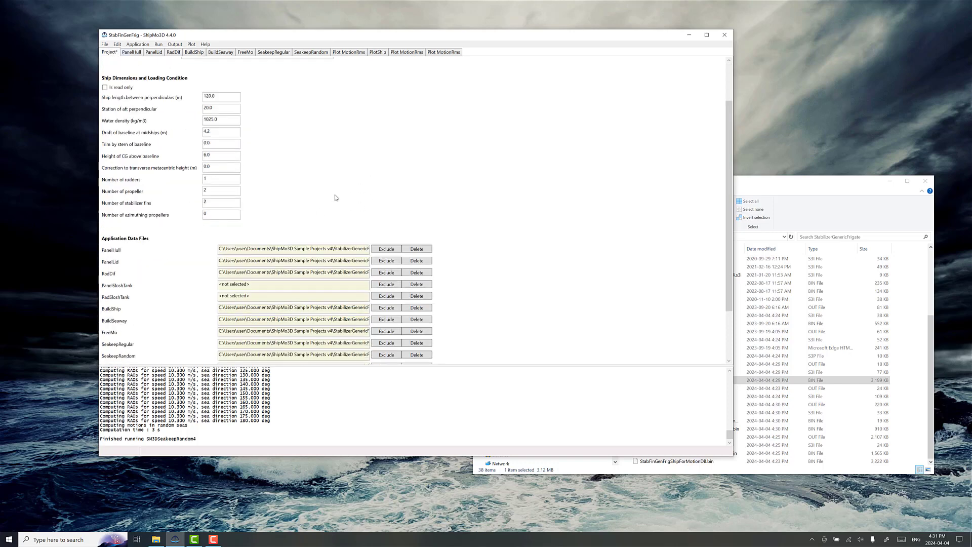
scroll(149, 310, down, 2)
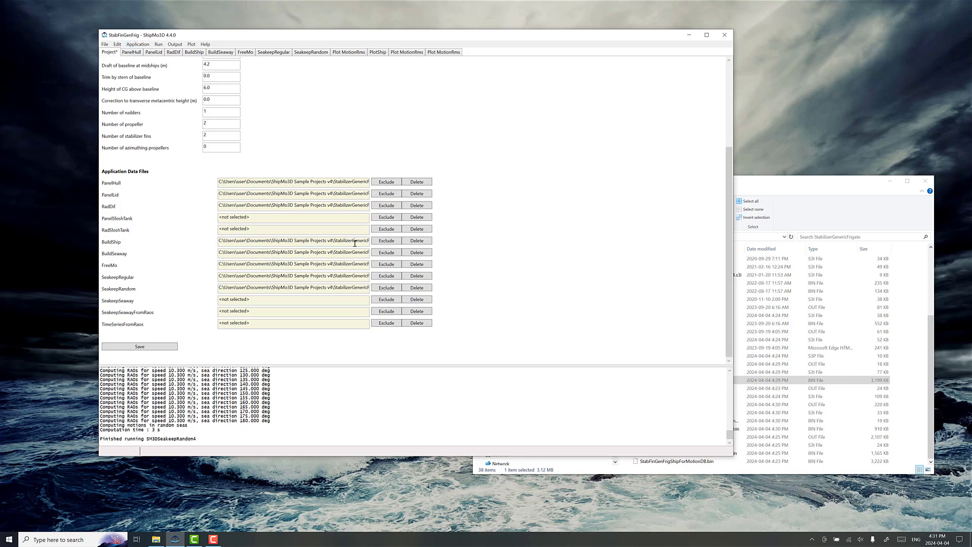
drag(335, 241, 404, 245)
click(325, 240)
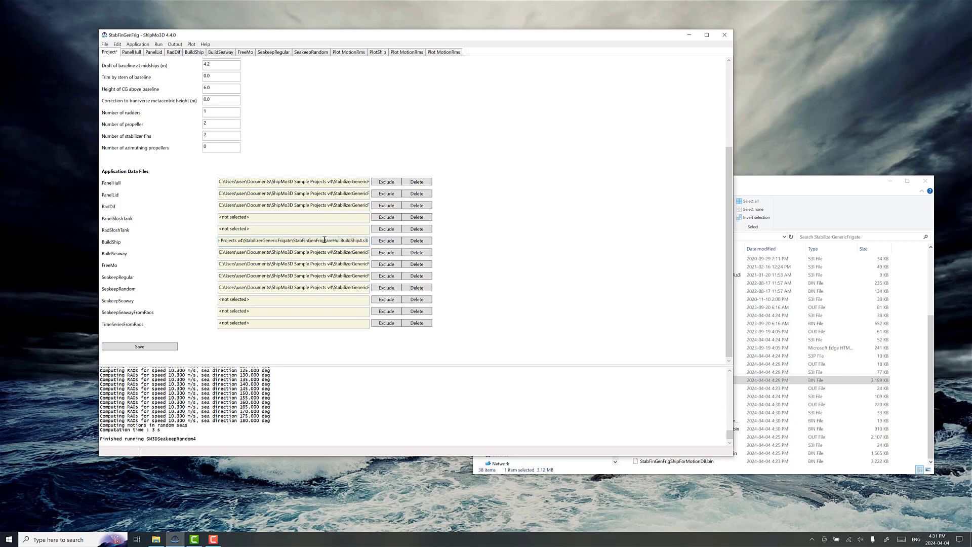
click(384, 242)
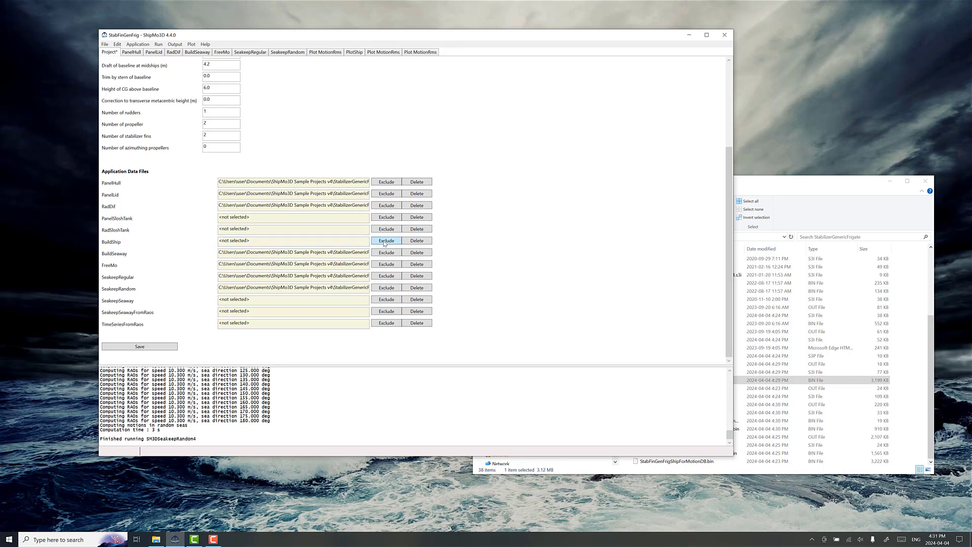
Step: Add the existing BuildShip data file StabFinGenFrigBuildShip4.s3i to the project
click(105, 44)
mouse_move(96, 89)
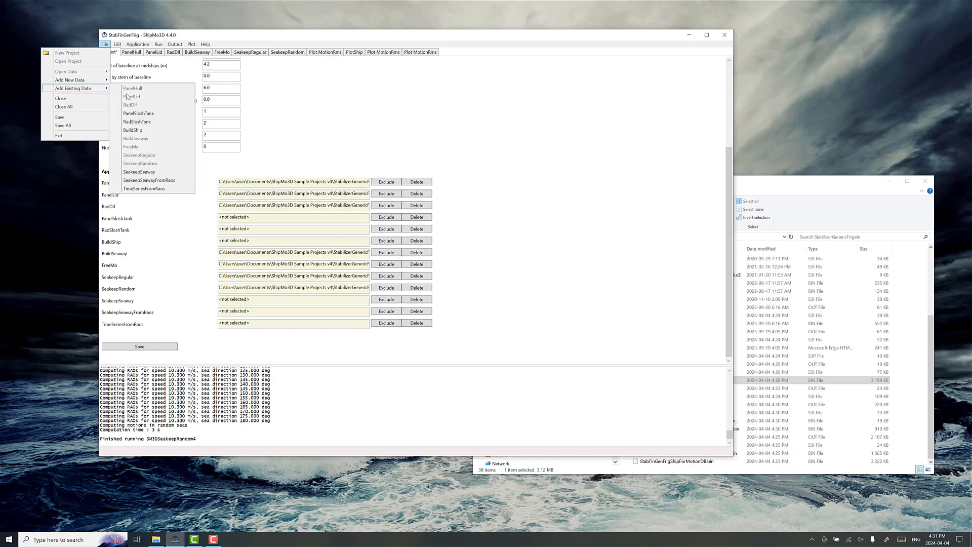
click(135, 131)
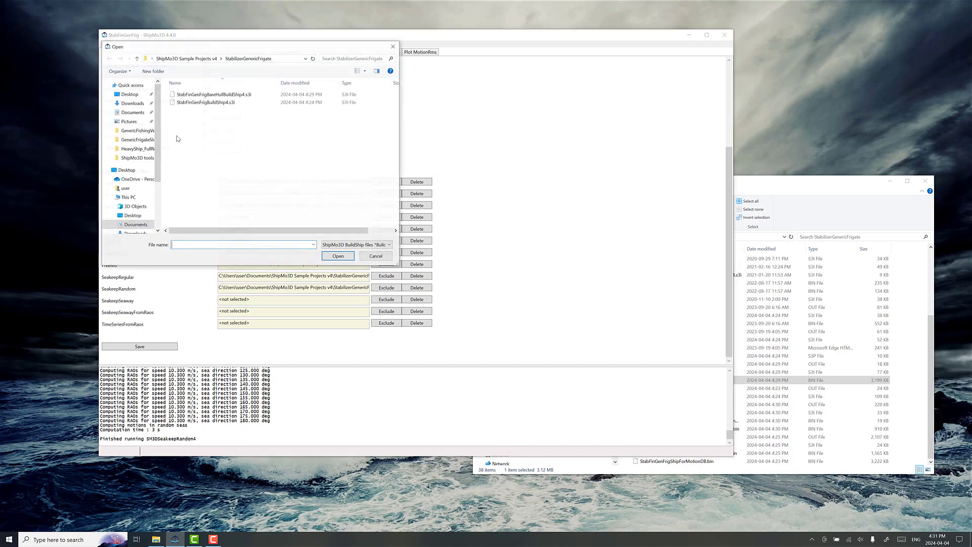
click(213, 104)
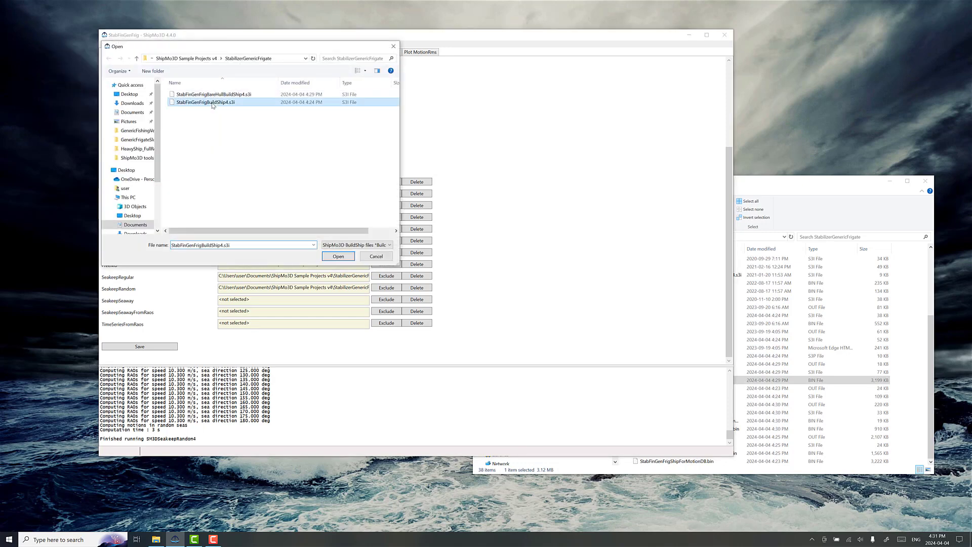
click(337, 257)
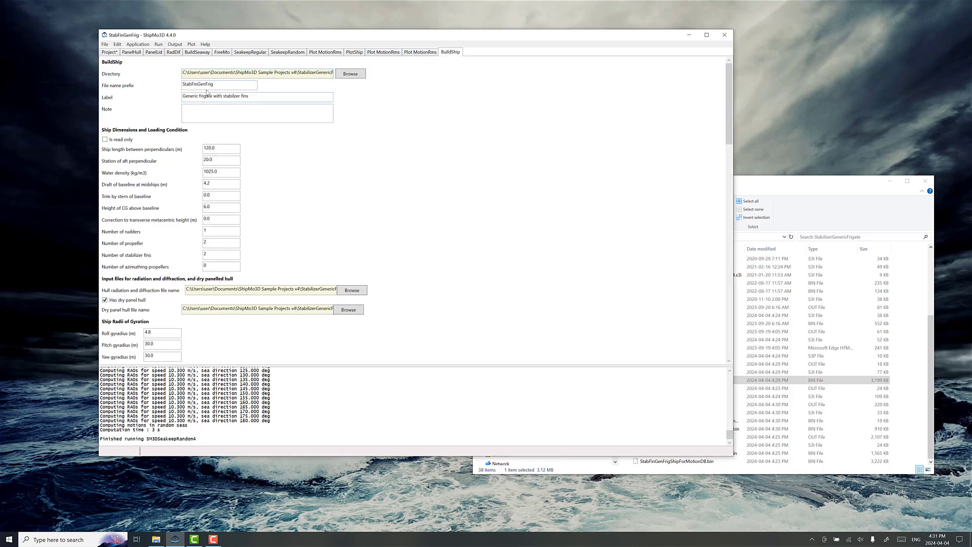
Step: Check the file name prefix of the restored BuildShip data and expand its bilge keels, static foils and skegs
drag(223, 87, 164, 90)
scroll(302, 245, down, 15)
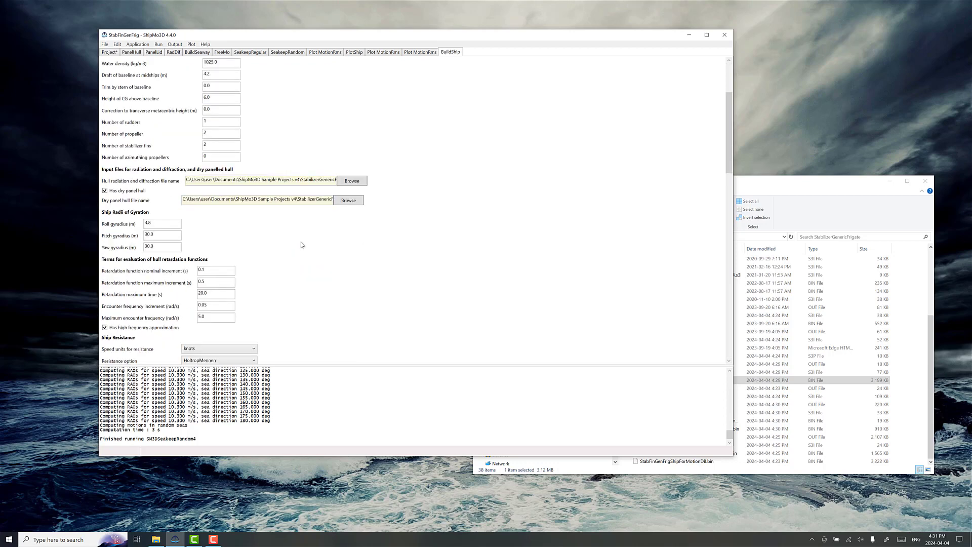
click(107, 242)
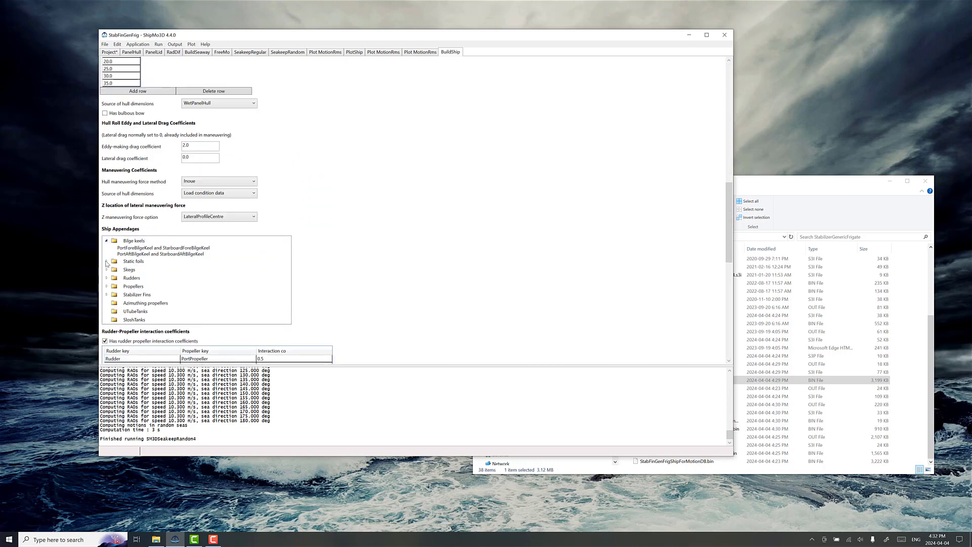
click(106, 262)
click(107, 282)
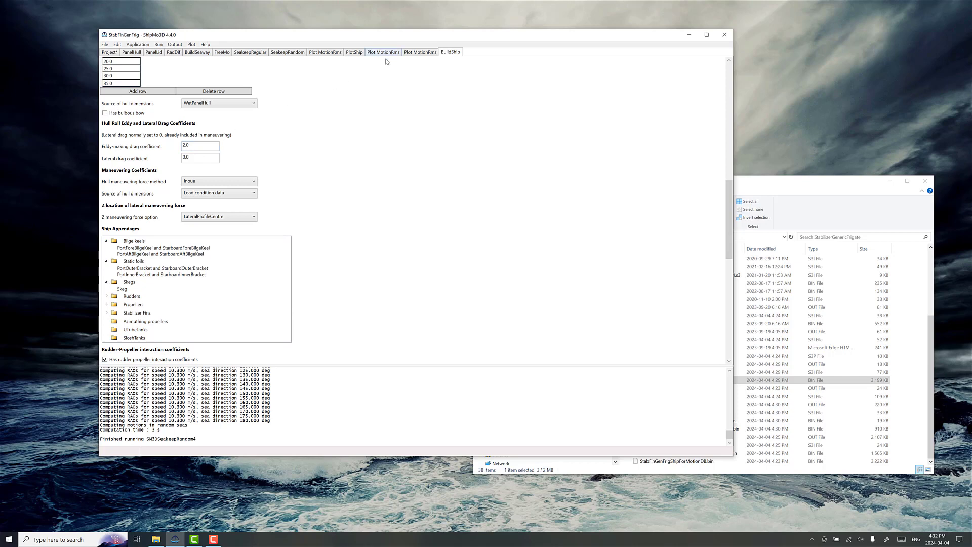
Step: Set SeakeepRandom's ship for motion database file back to StabFinGenFrigShipForMotionDB.bin
click(292, 54)
scroll(278, 177, up, 1)
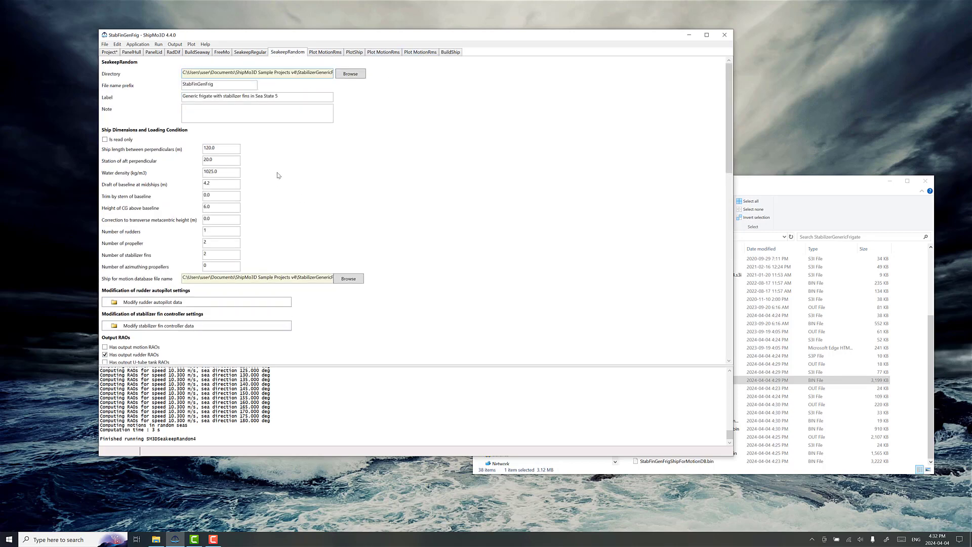
scroll(291, 252, down, 3)
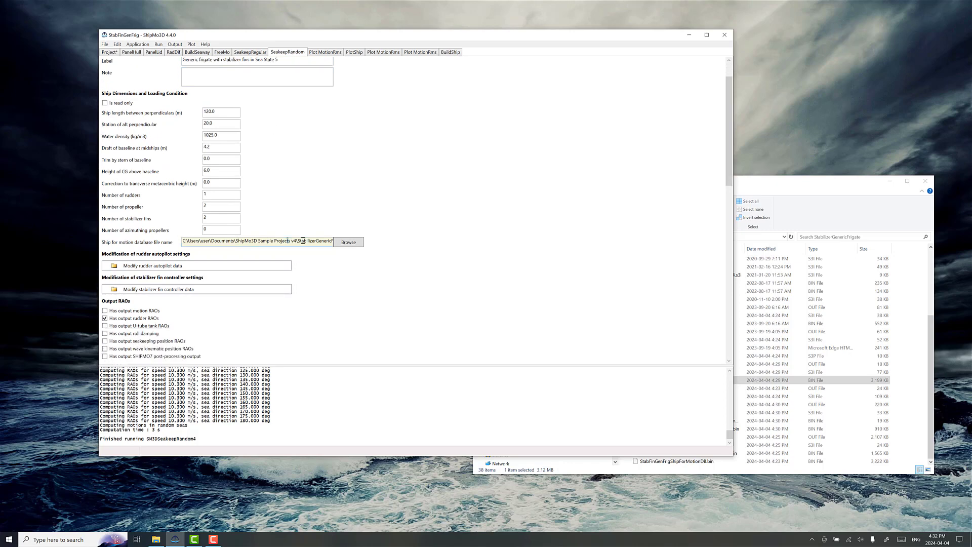
drag(303, 241, 361, 246)
click(300, 241)
click(348, 242)
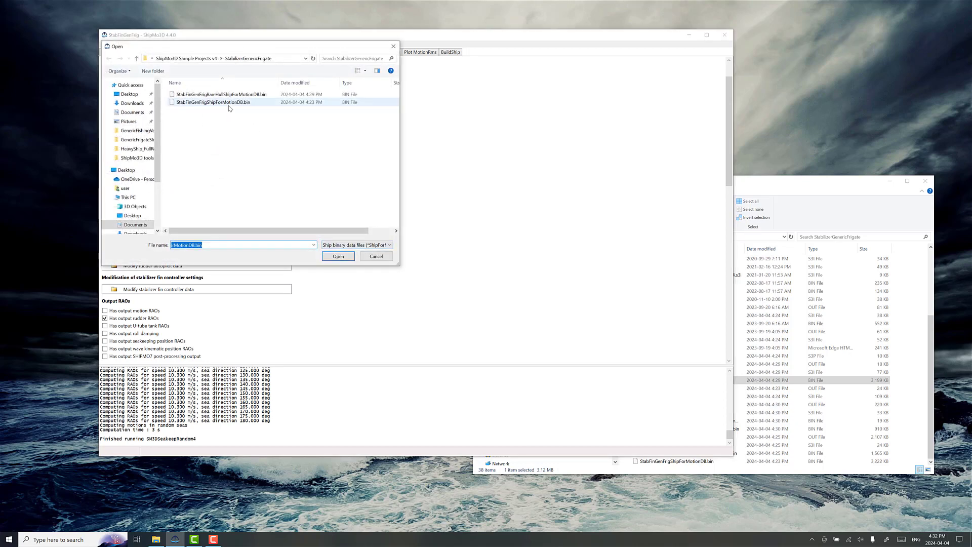
click(221, 103)
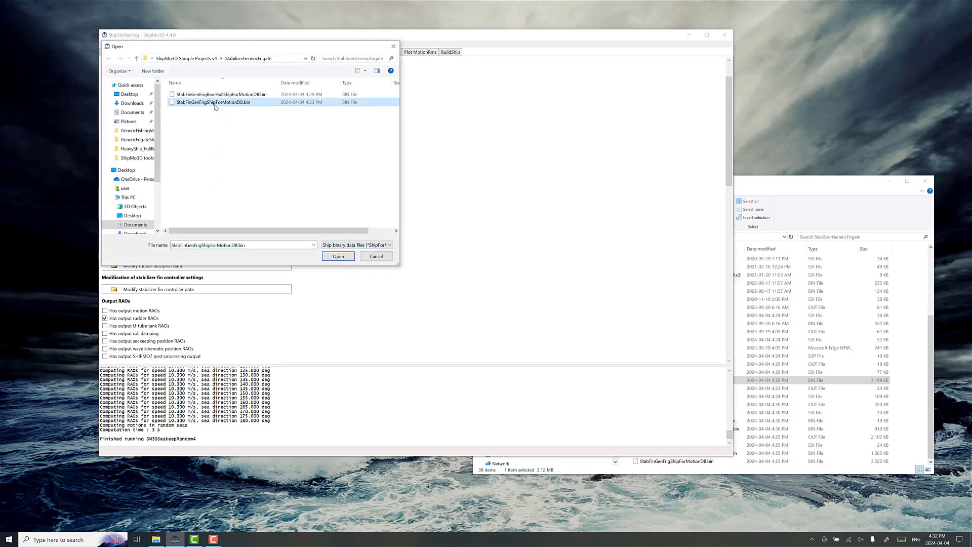
click(330, 258)
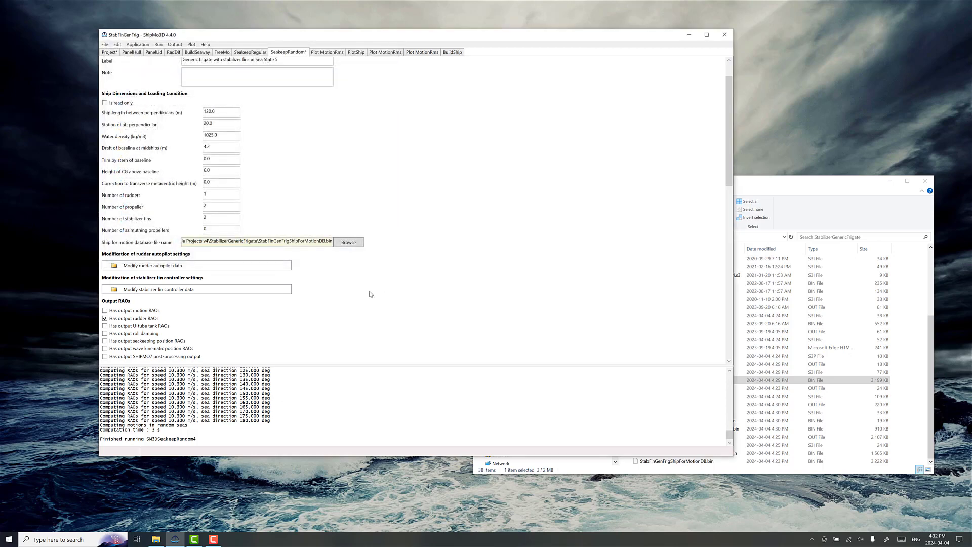
Step: Save the SeakeepRandom data, run it with the original ship database and plot its RMS motions
scroll(354, 274, down, 10)
click(129, 300)
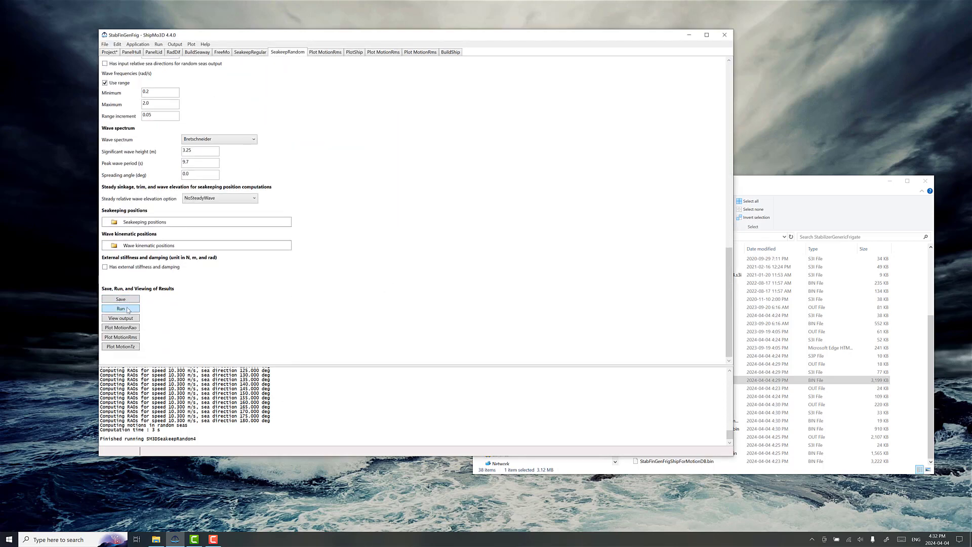
click(129, 310)
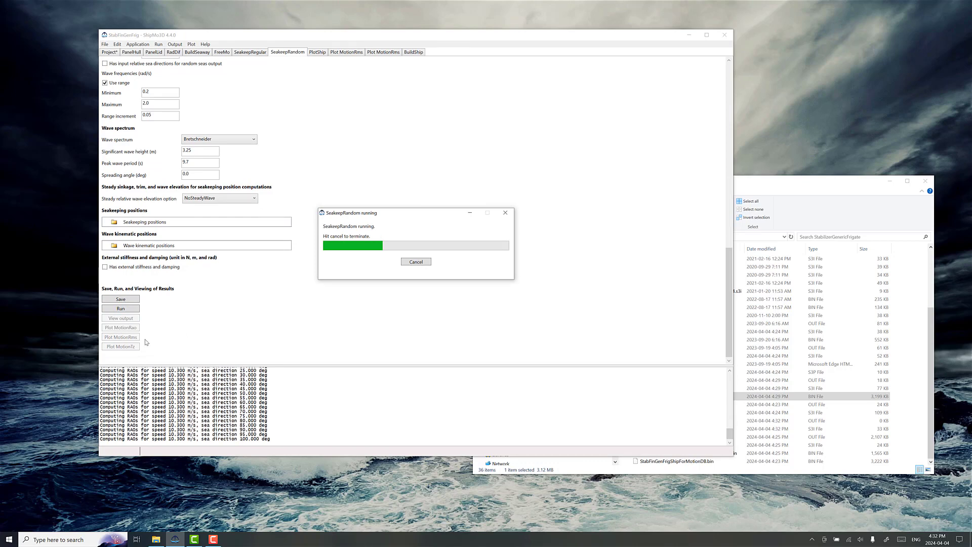
click(500, 292)
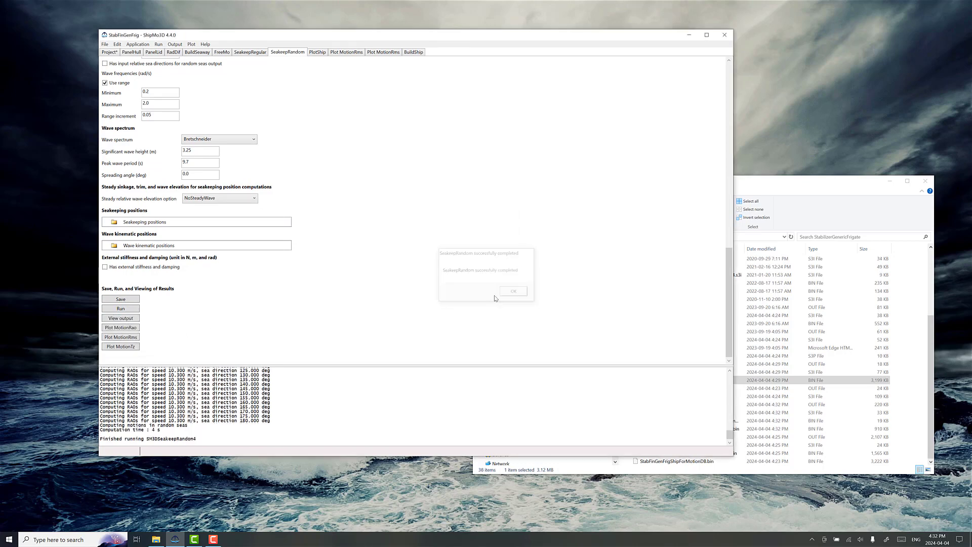
click(121, 337)
click(403, 156)
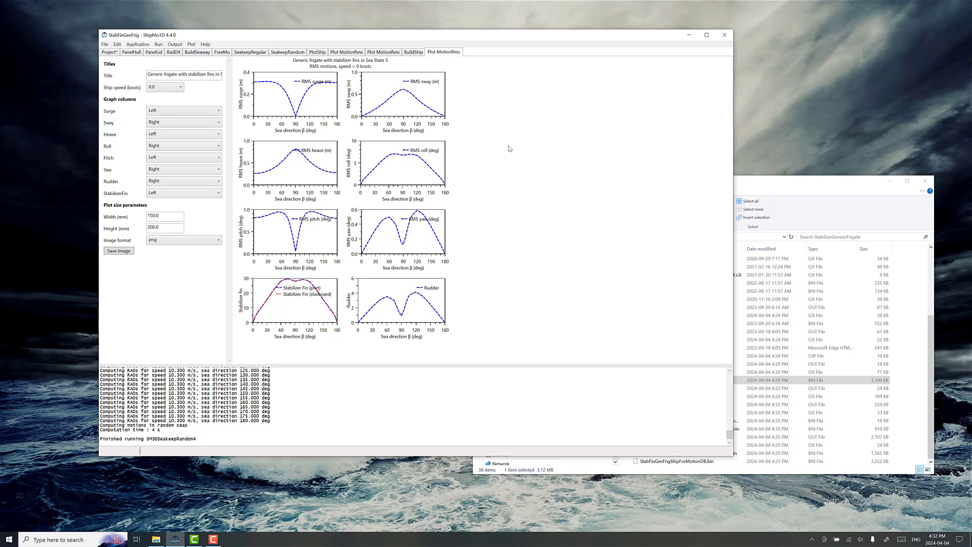
Step: Switch to File Explorer and bring the StabilizerGenericFrigate folder window to the front
drag(760, 183, 766, 177)
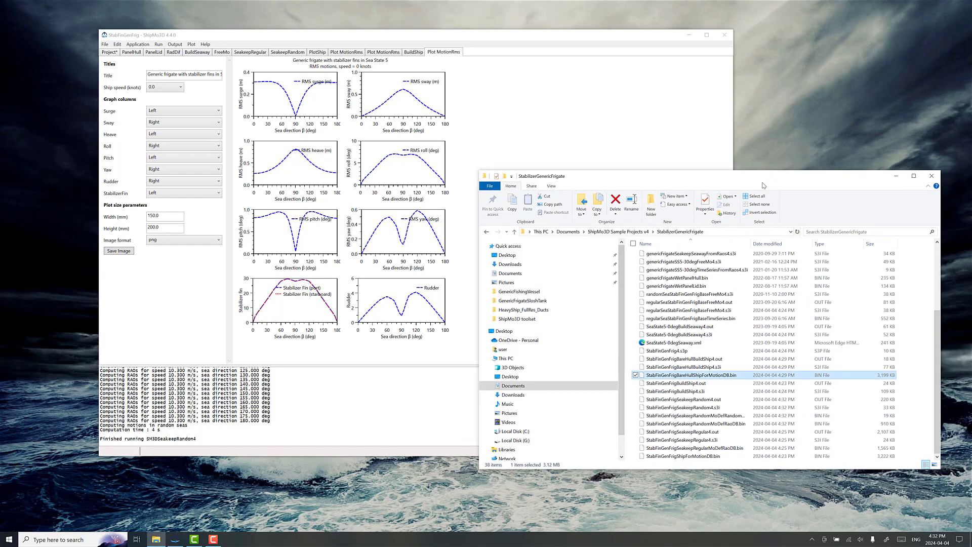